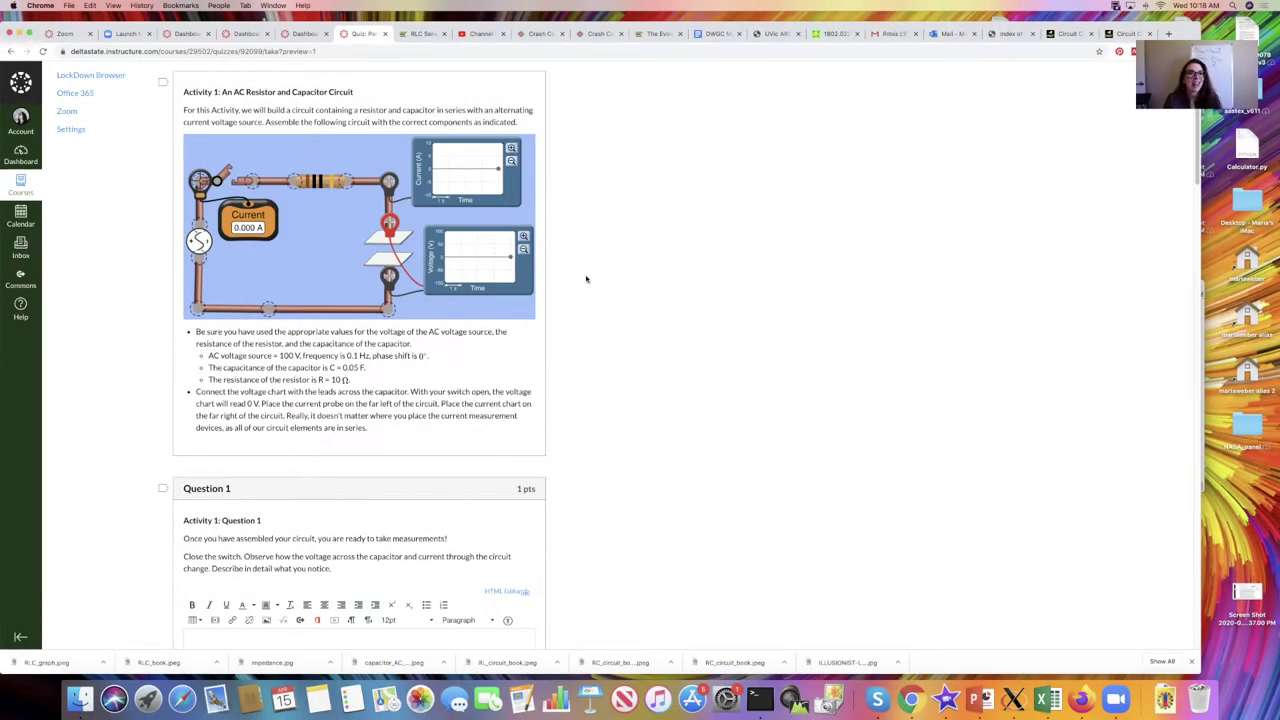
- Review the quiz instructions and the circuit setups and questions for Activity 1 (resistor and capacitor) and Activity 2 (resistor and inductor)
scroll(584, 281, "up", 5)
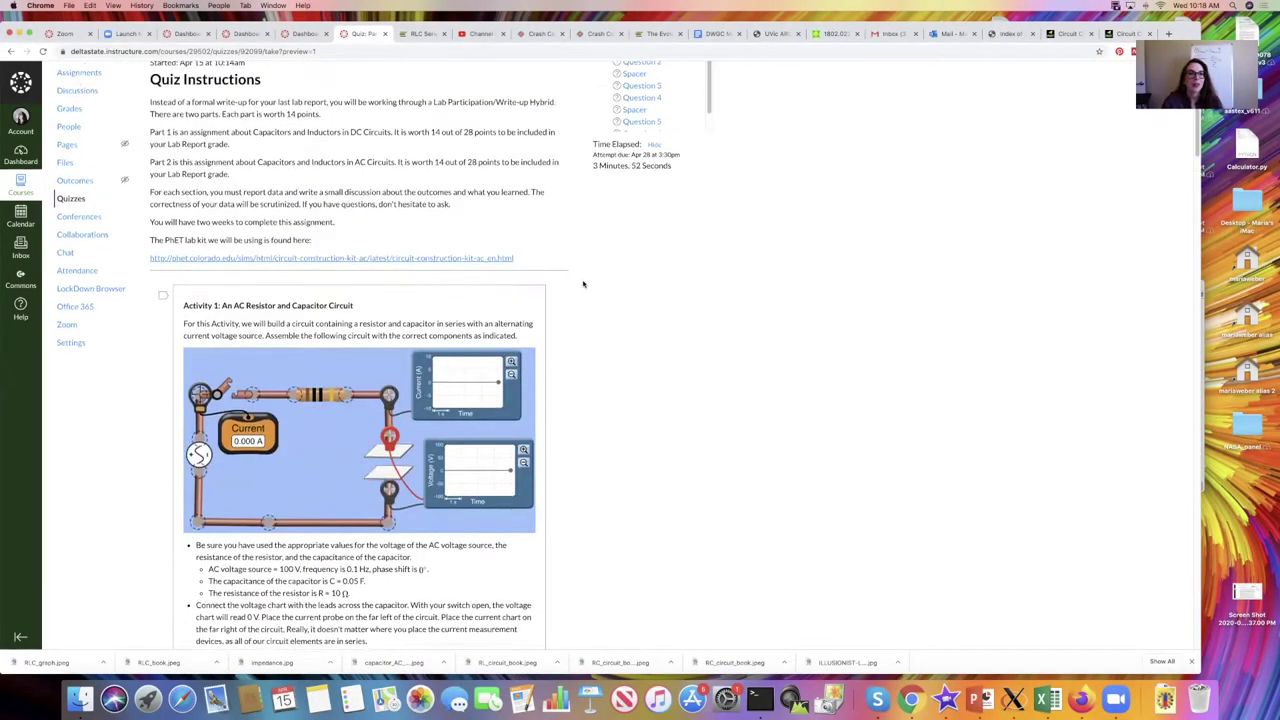
scroll(582, 284, "down", 1)
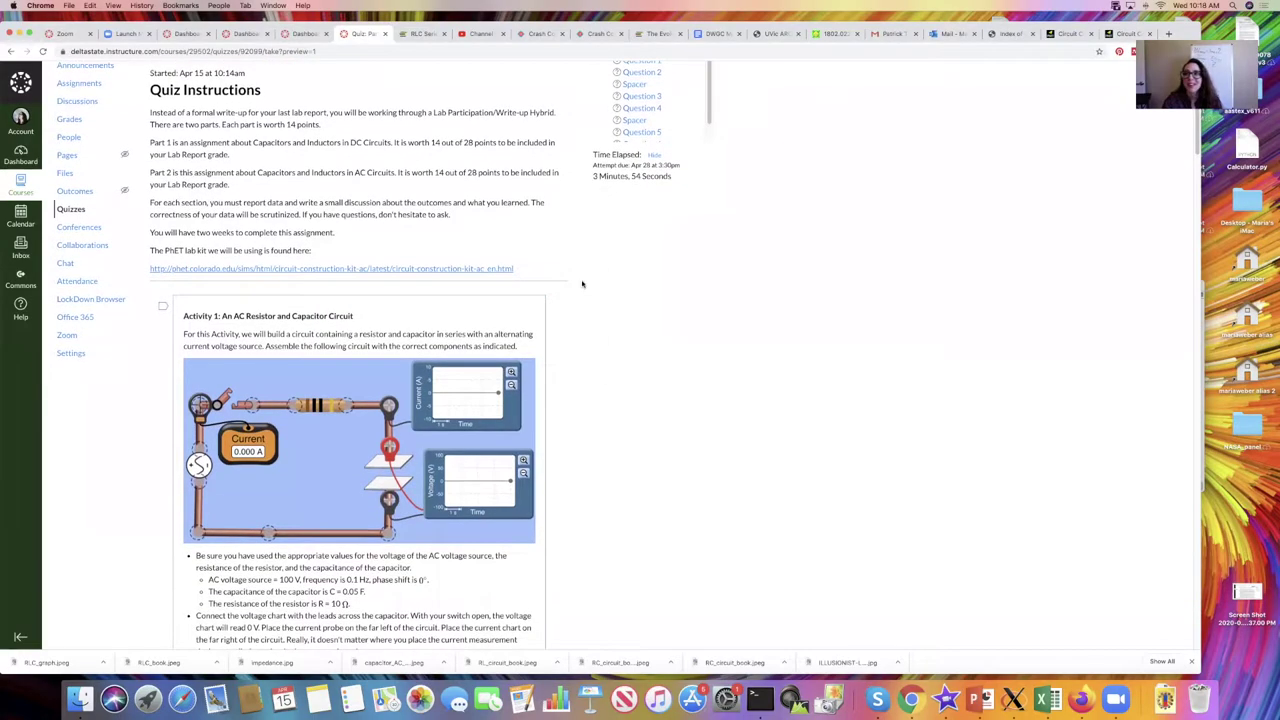
scroll(582, 284, "down", 1)
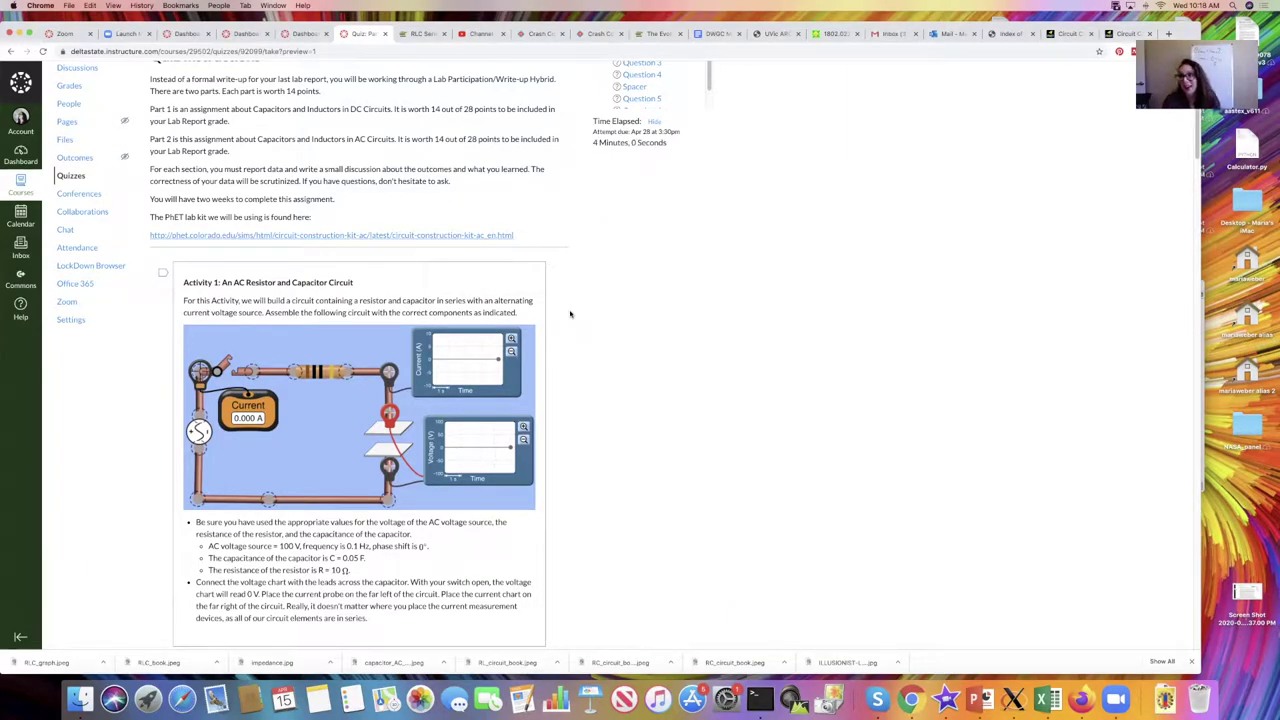
scroll(573, 371, "down", 5)
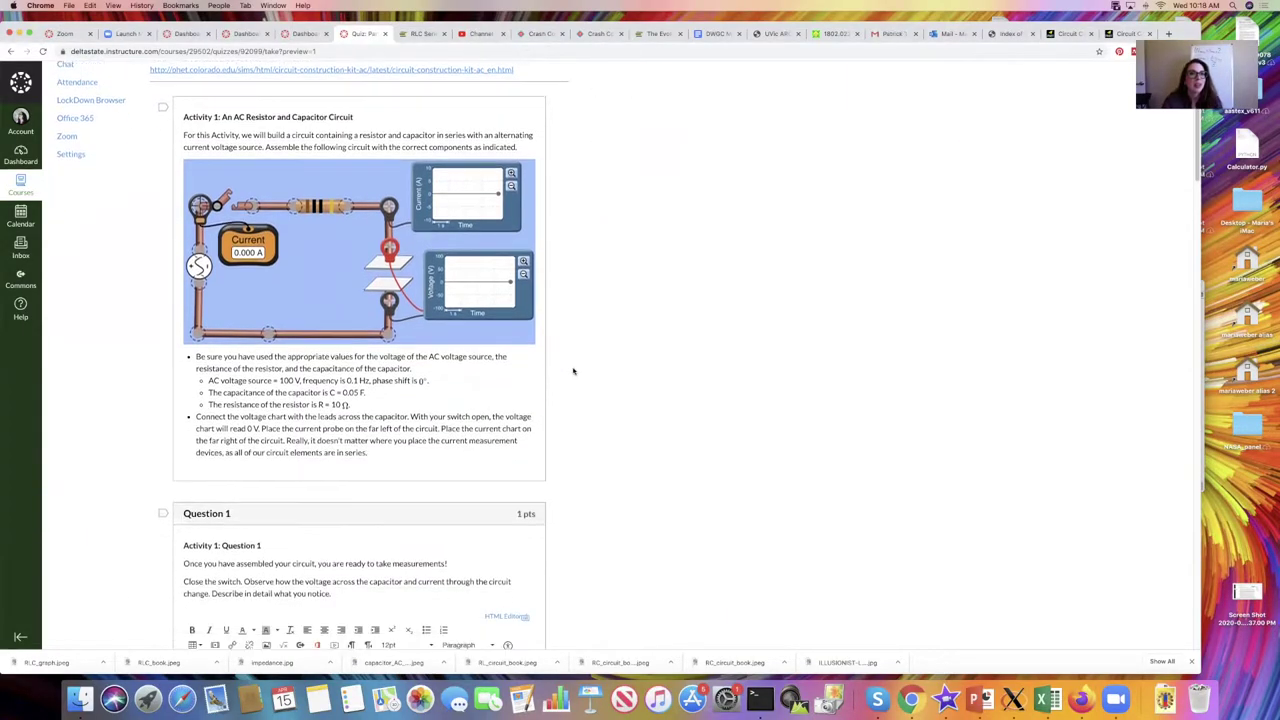
scroll(573, 371, "down", 1)
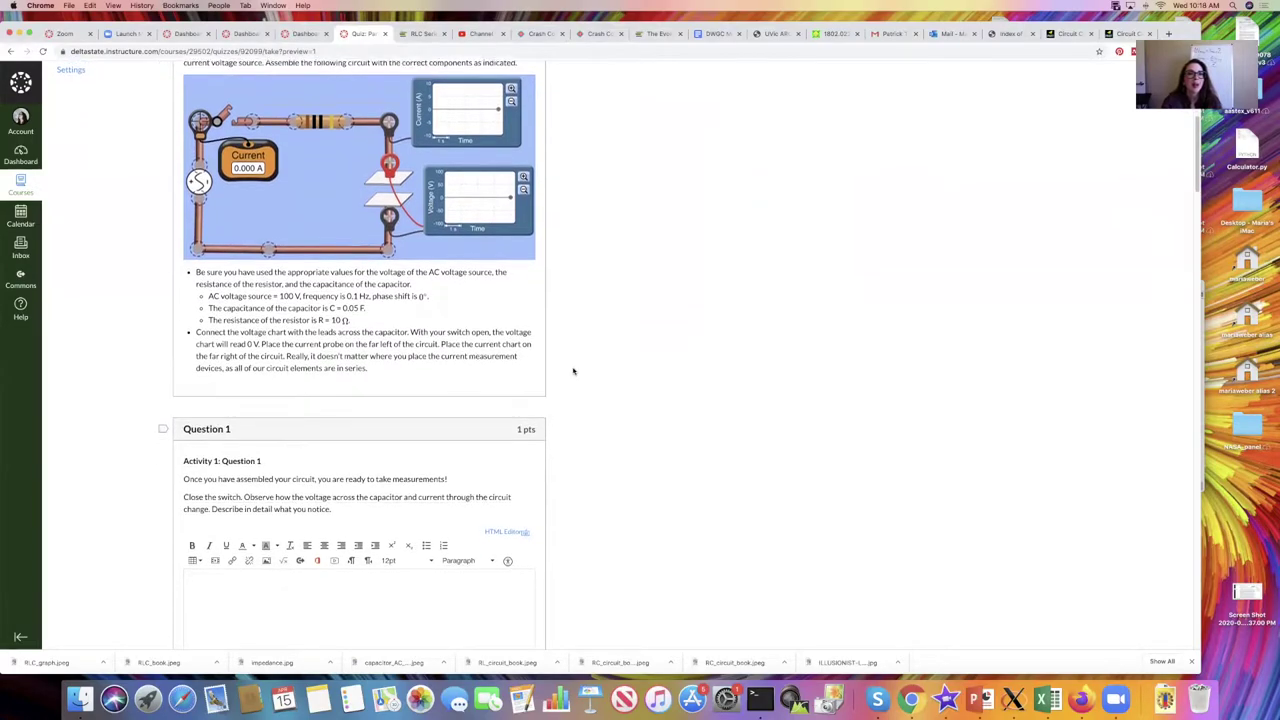
scroll(573, 371, "up", 1)
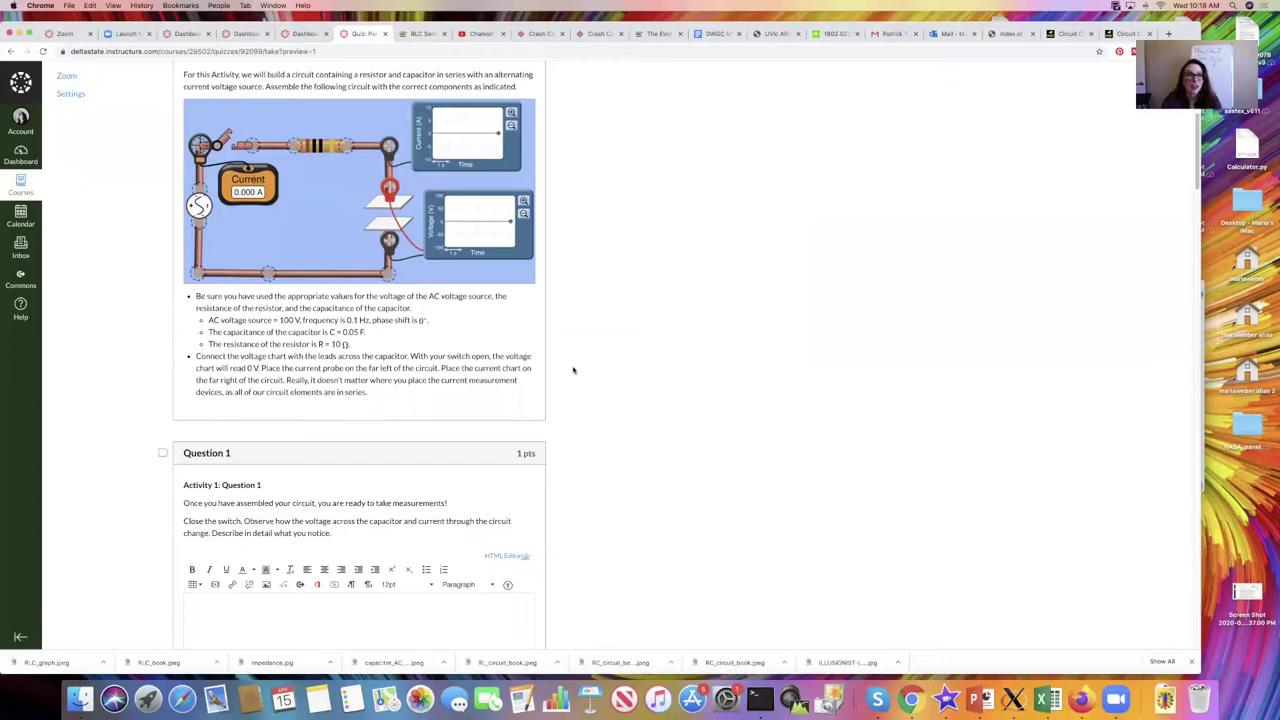
scroll(573, 370, "down", 18)
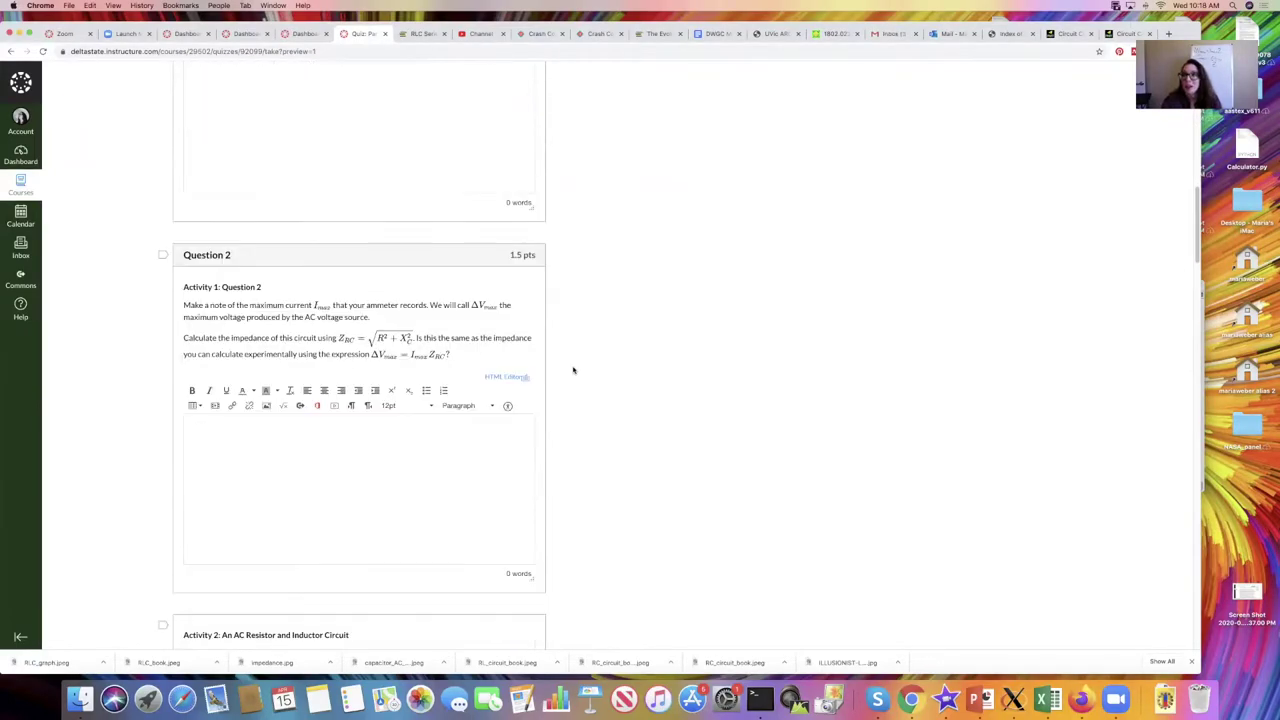
scroll(573, 370, "down", 9)
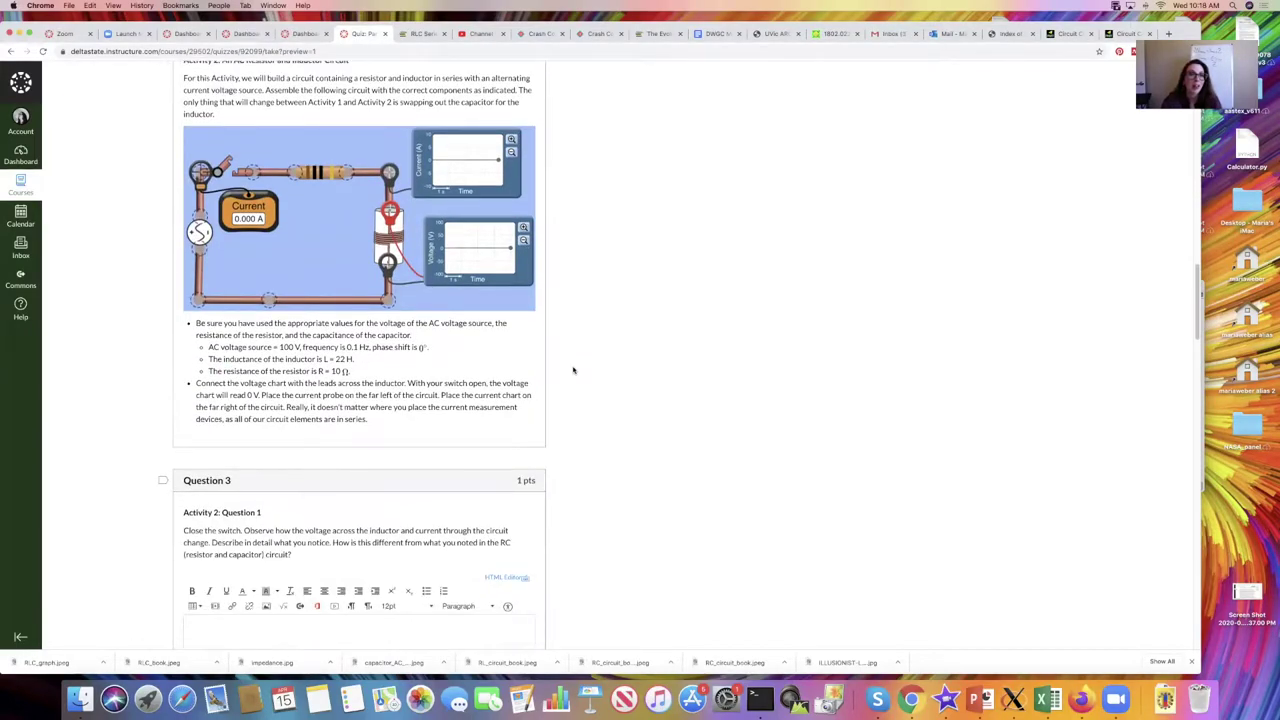
scroll(573, 370, "down", 3)
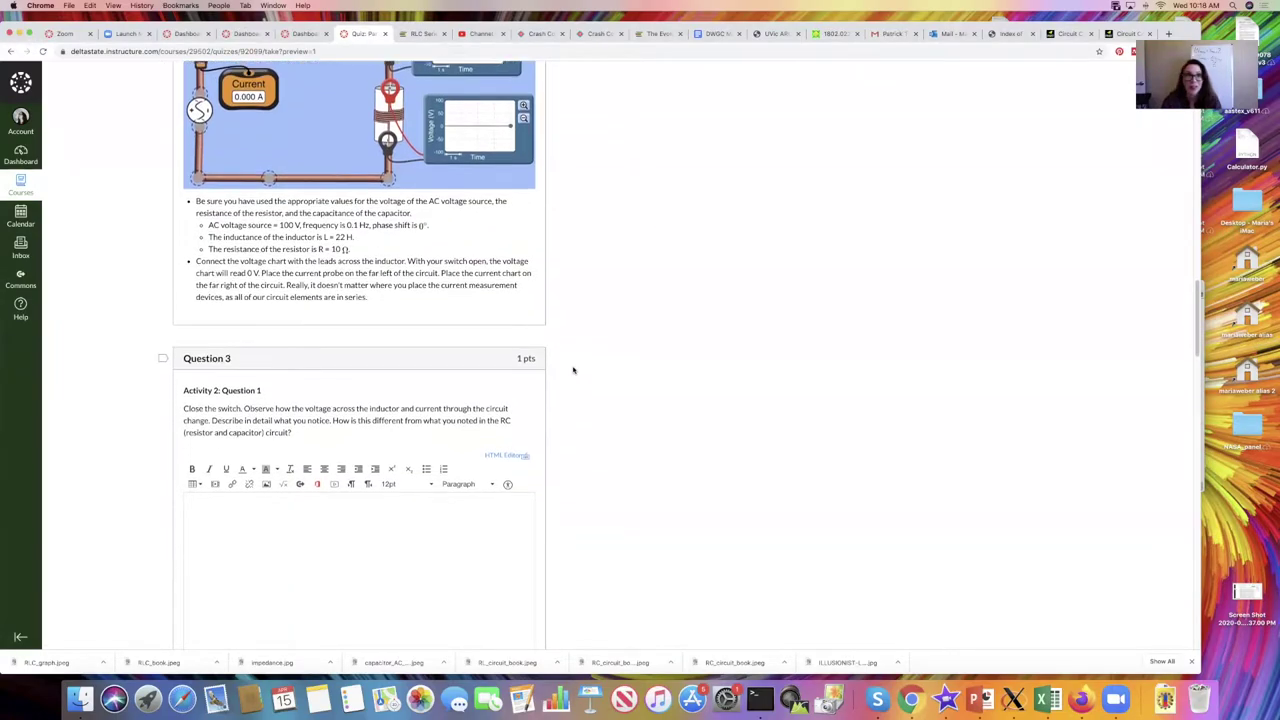
scroll(573, 370, "up", 4)
scroll(573, 370, "up", 20)
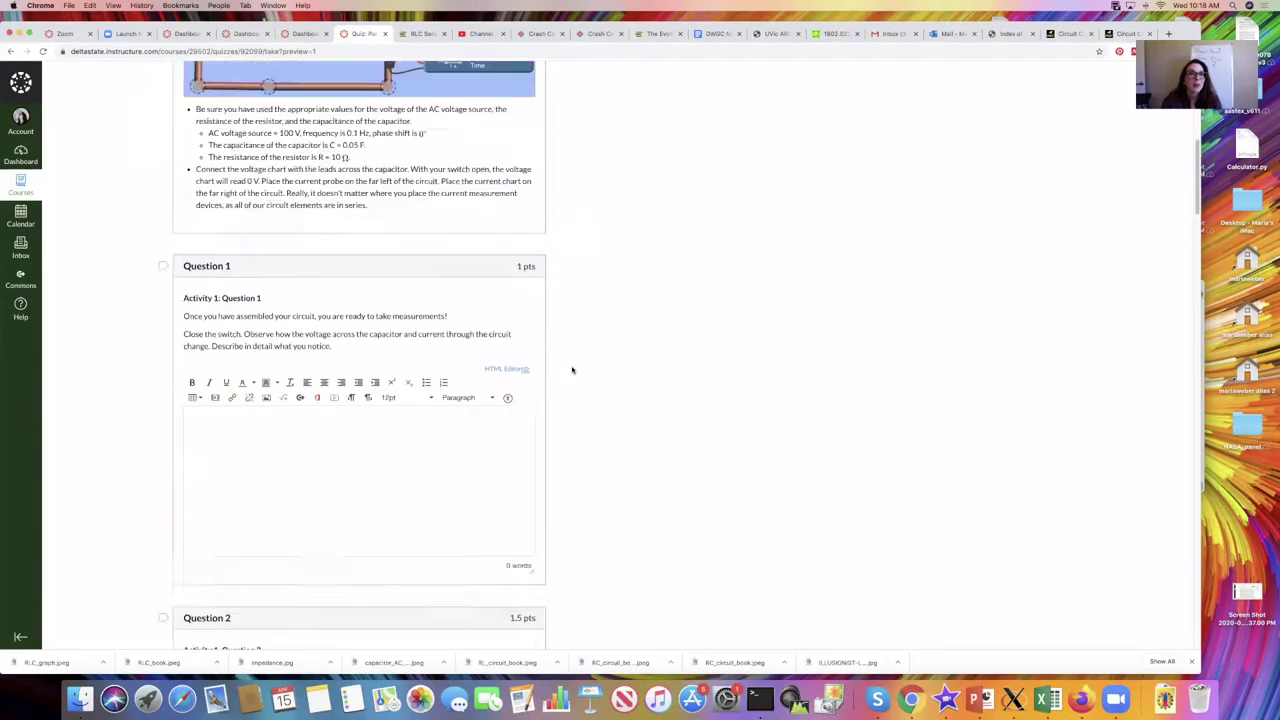
scroll(572, 370, "up", 4)
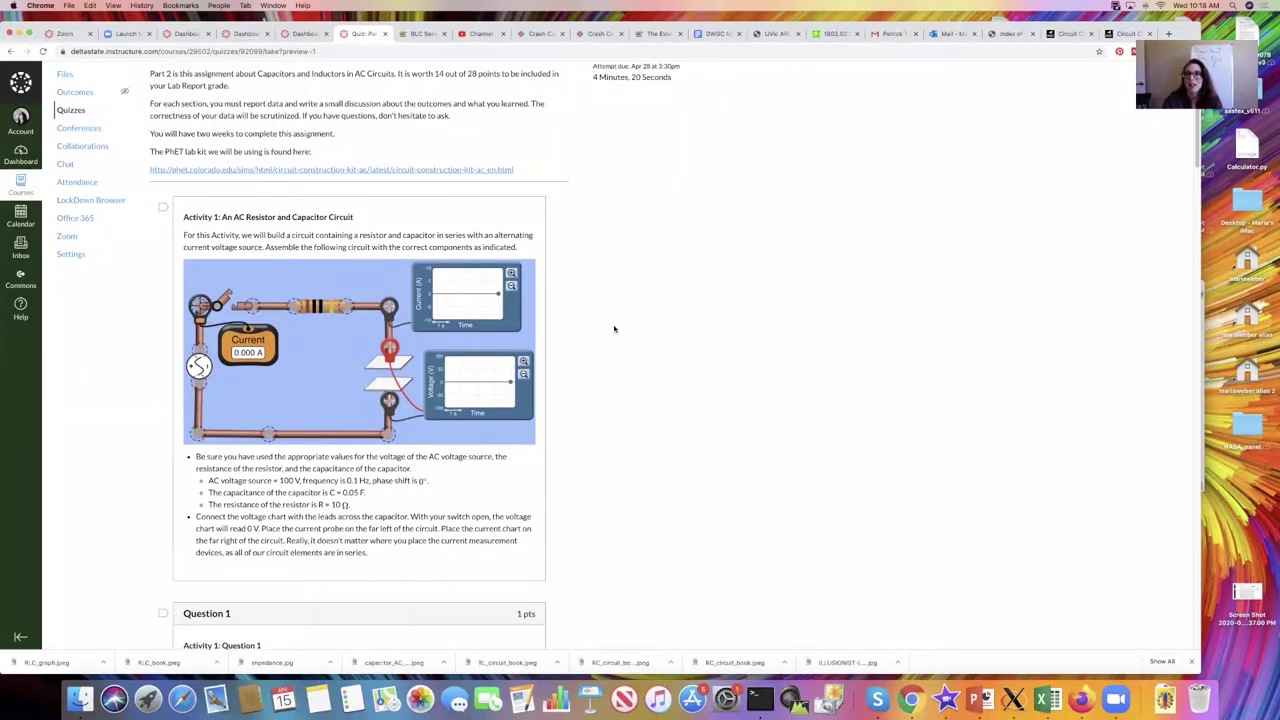
- Switch to the Circuit Construction Kit: AC simulation and check the settings of the AC voltage source, resistor and capacitor
left_click(1079, 35)
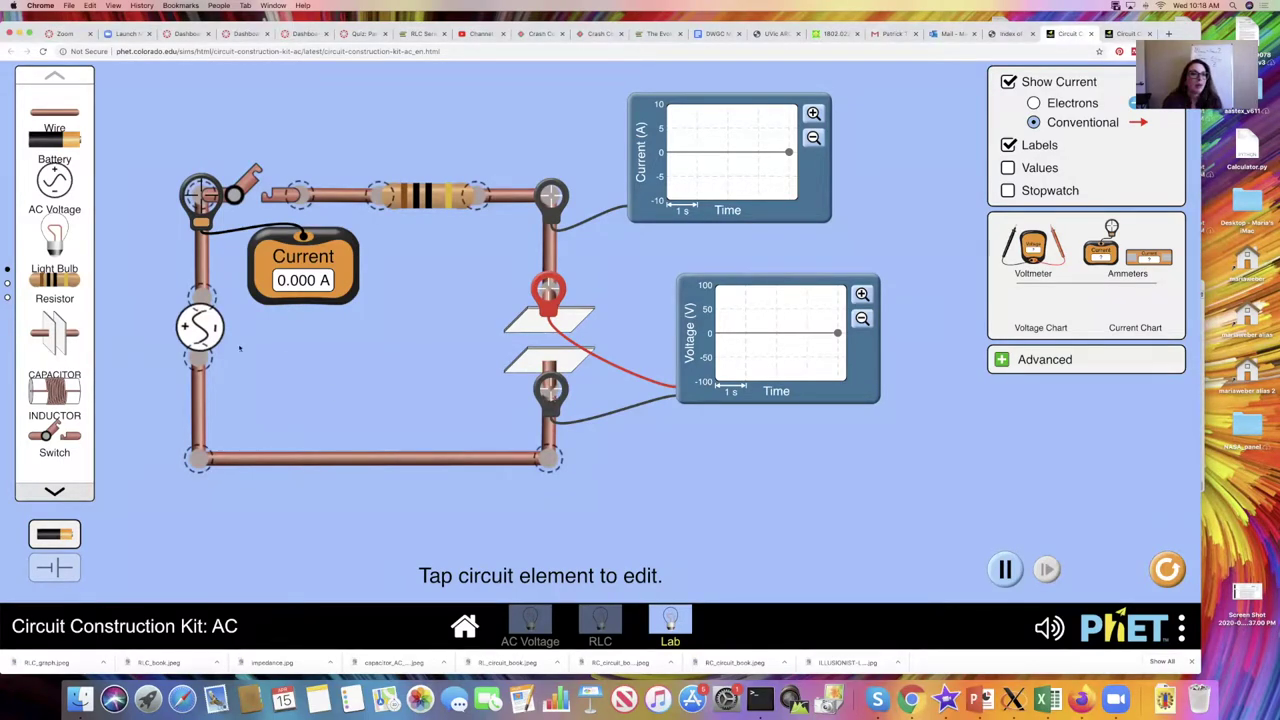
left_click(204, 336)
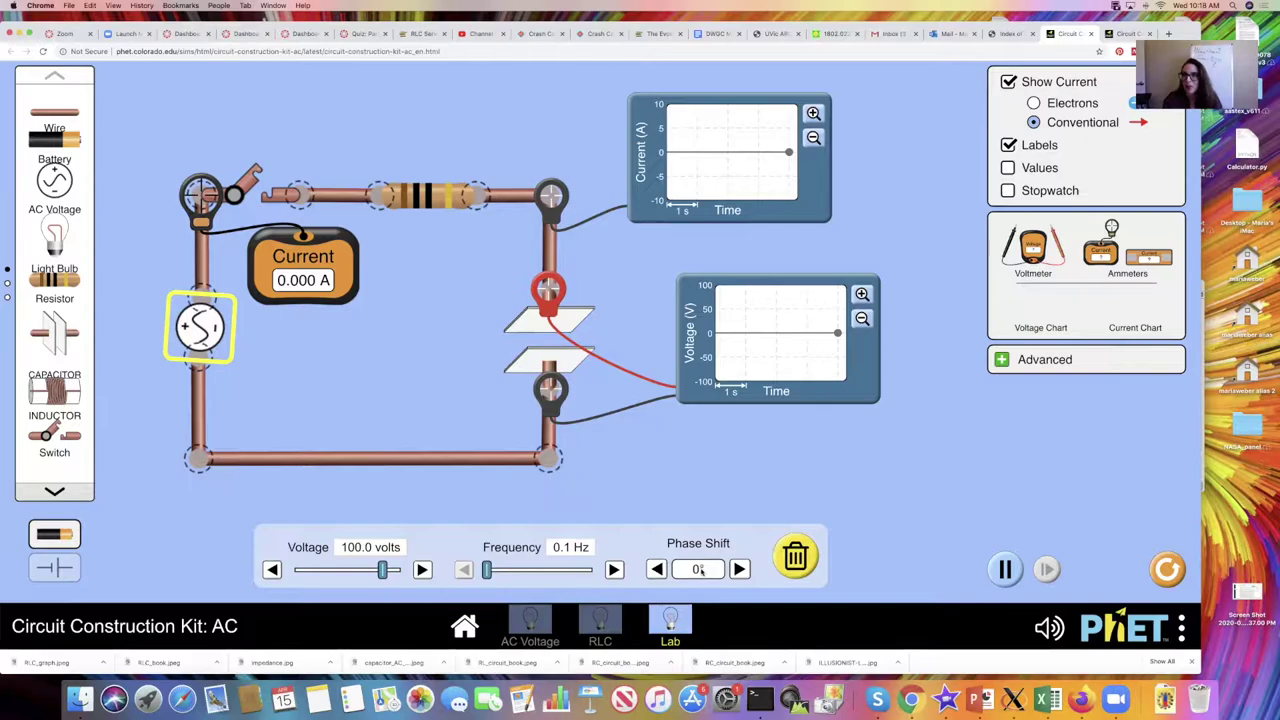
left_click(443, 197)
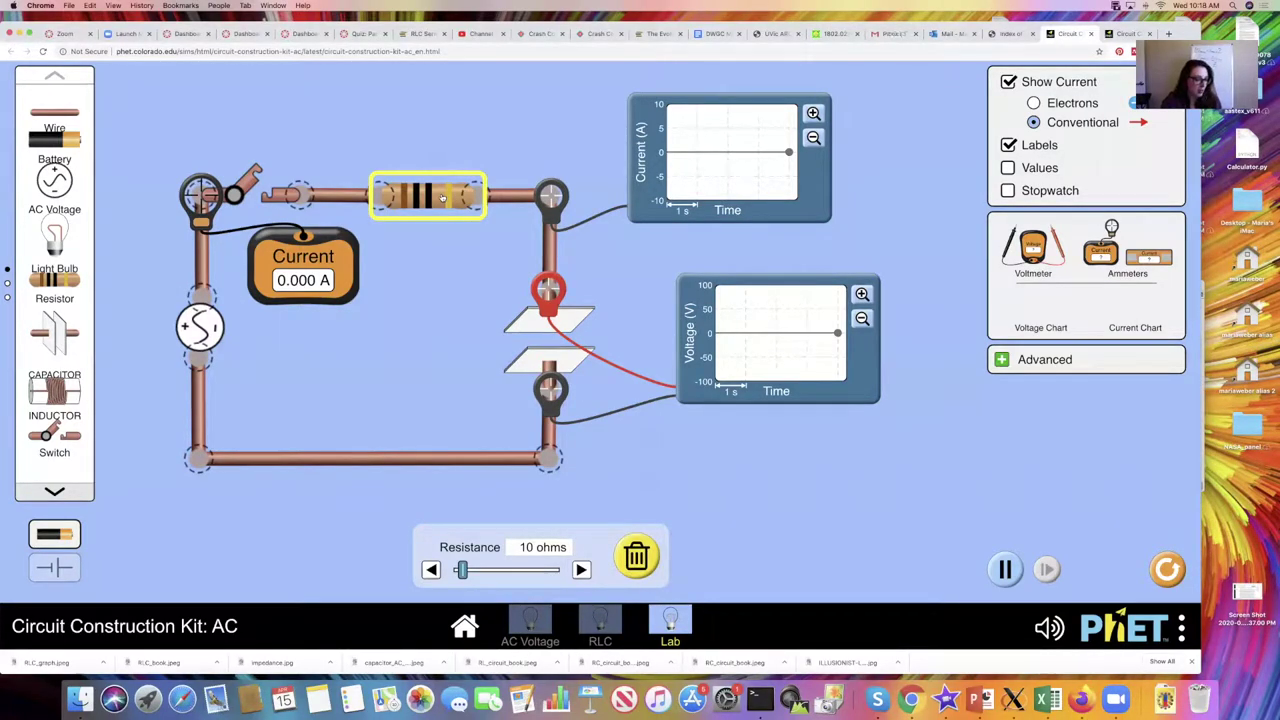
left_click(567, 316)
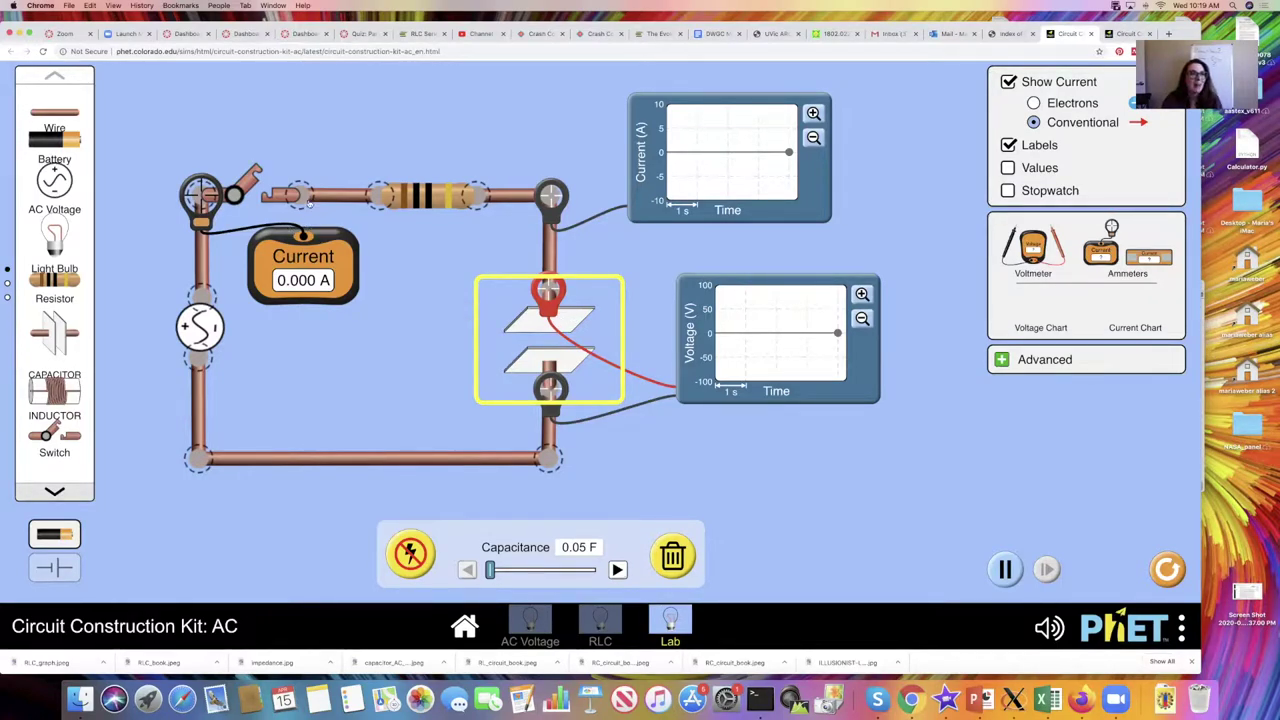
- Shift the ammeter display slightly and keep the current chart probe on the upper corner and the black voltage probe below the capacitor
left_click_drag(332, 262, 320, 263)
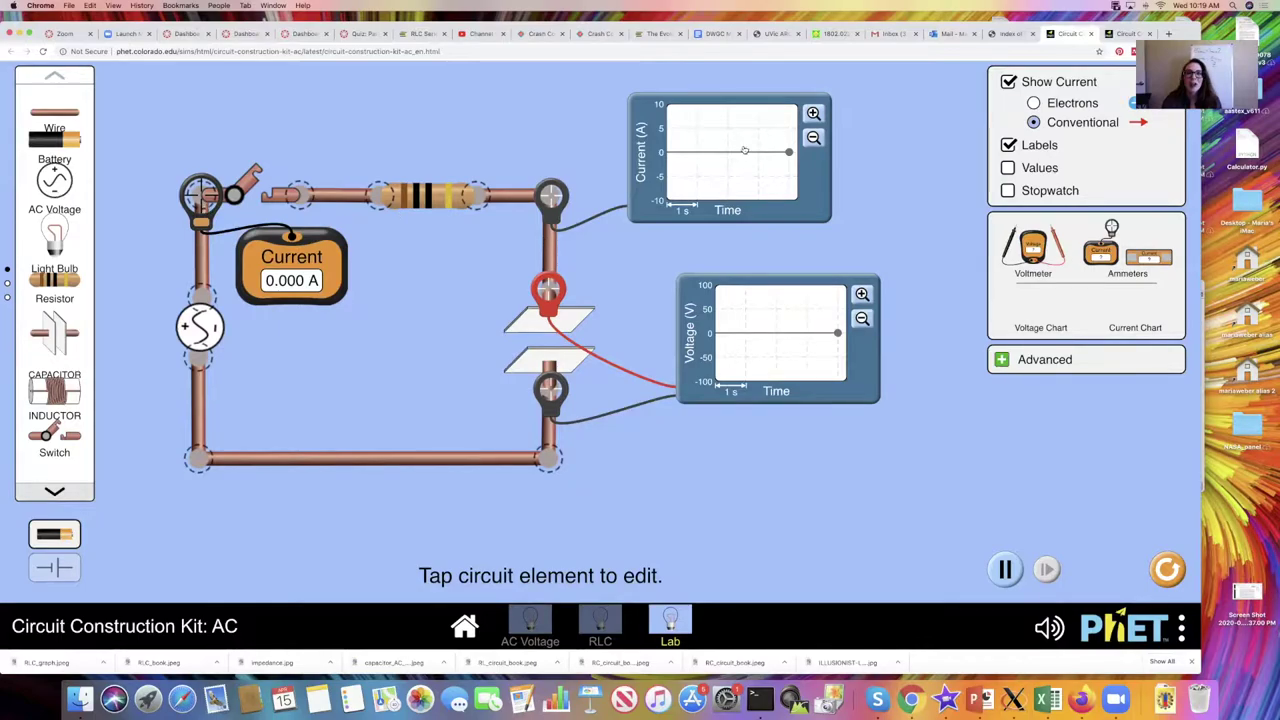
left_click_drag(553, 201, 553, 199)
left_click_drag(551, 389, 549, 388)
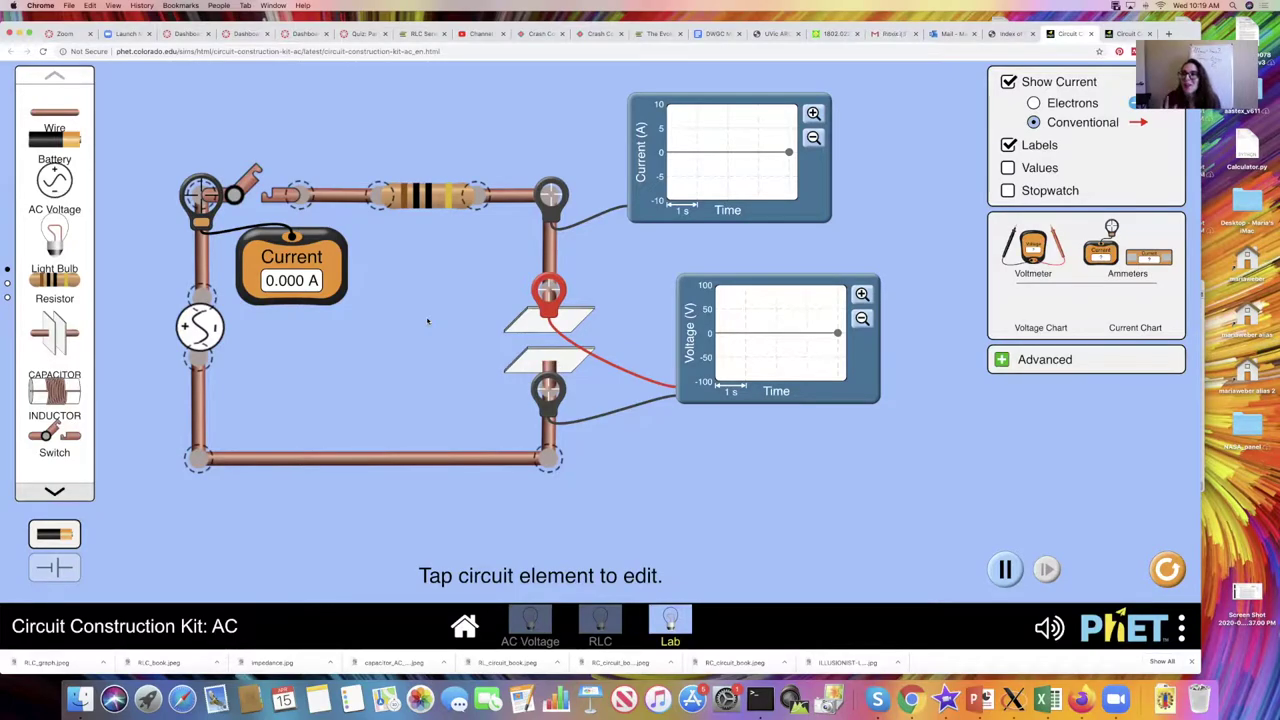
- Close the switch in the resistor-capacitor circuit and align the voltage chart directly beneath the current chart
left_click(278, 197)
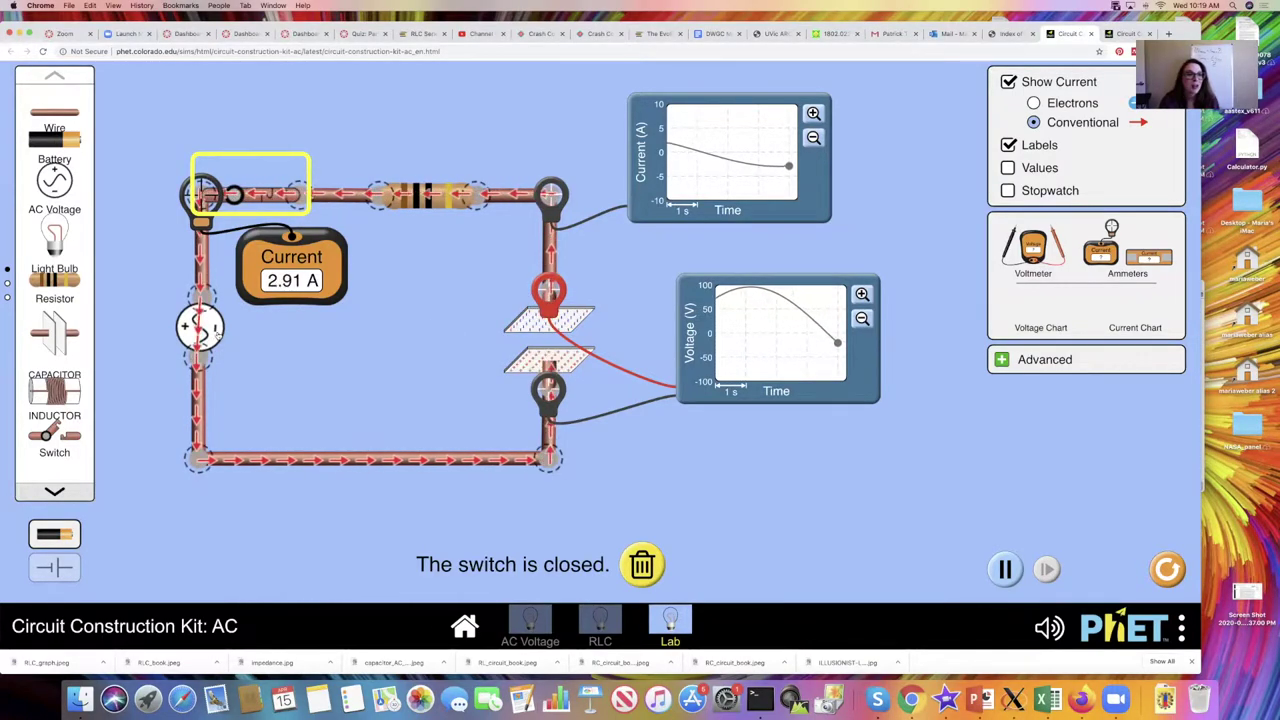
left_click(200, 326)
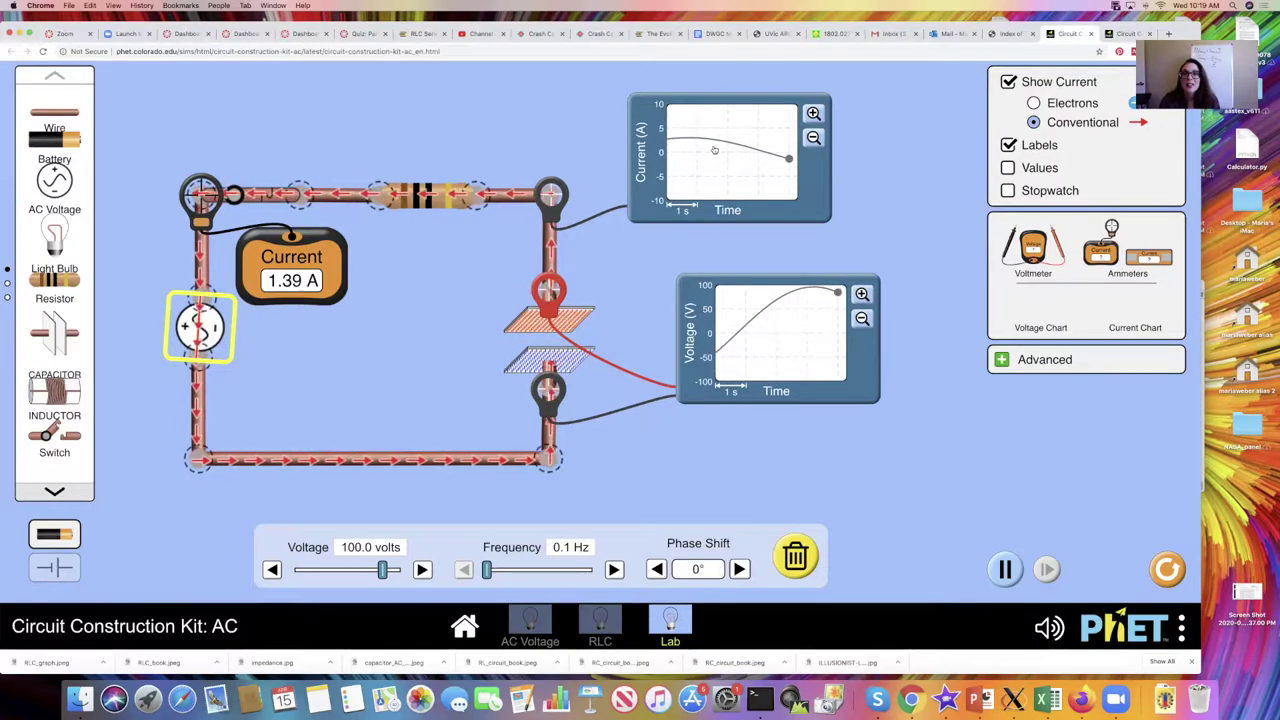
left_click_drag(790, 285, 740, 237)
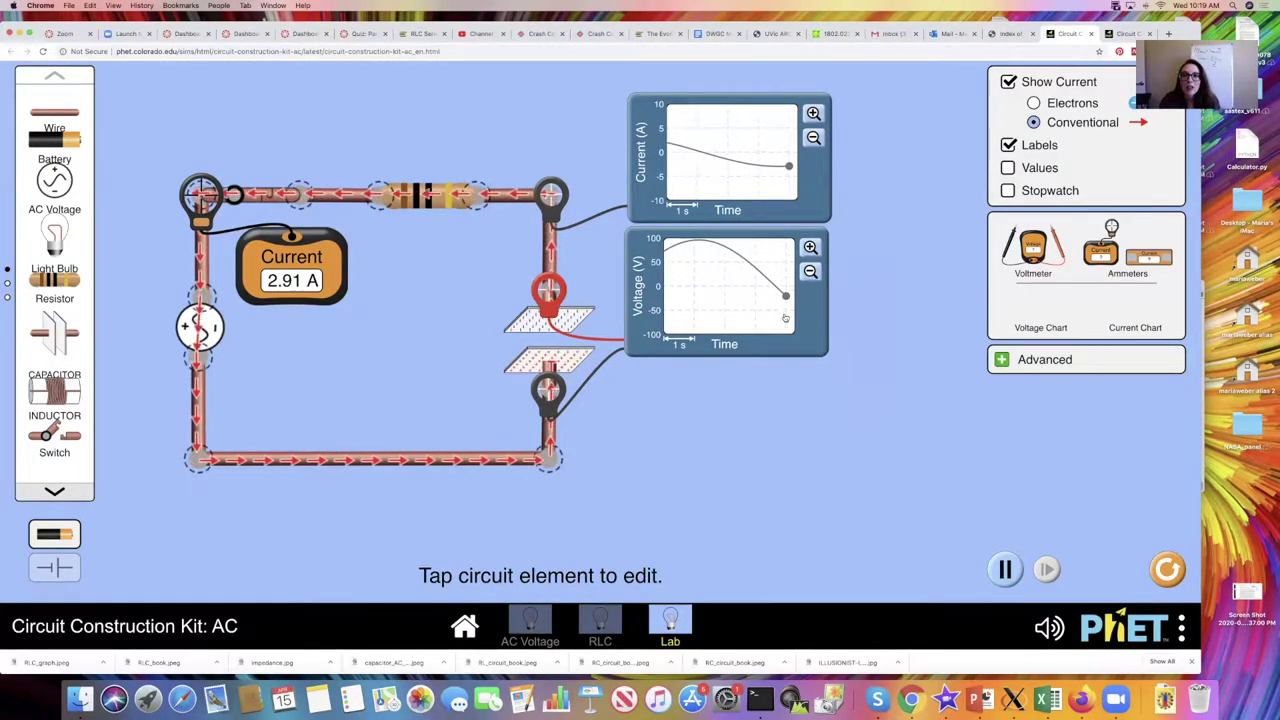
left_click_drag(716, 233, 720, 231)
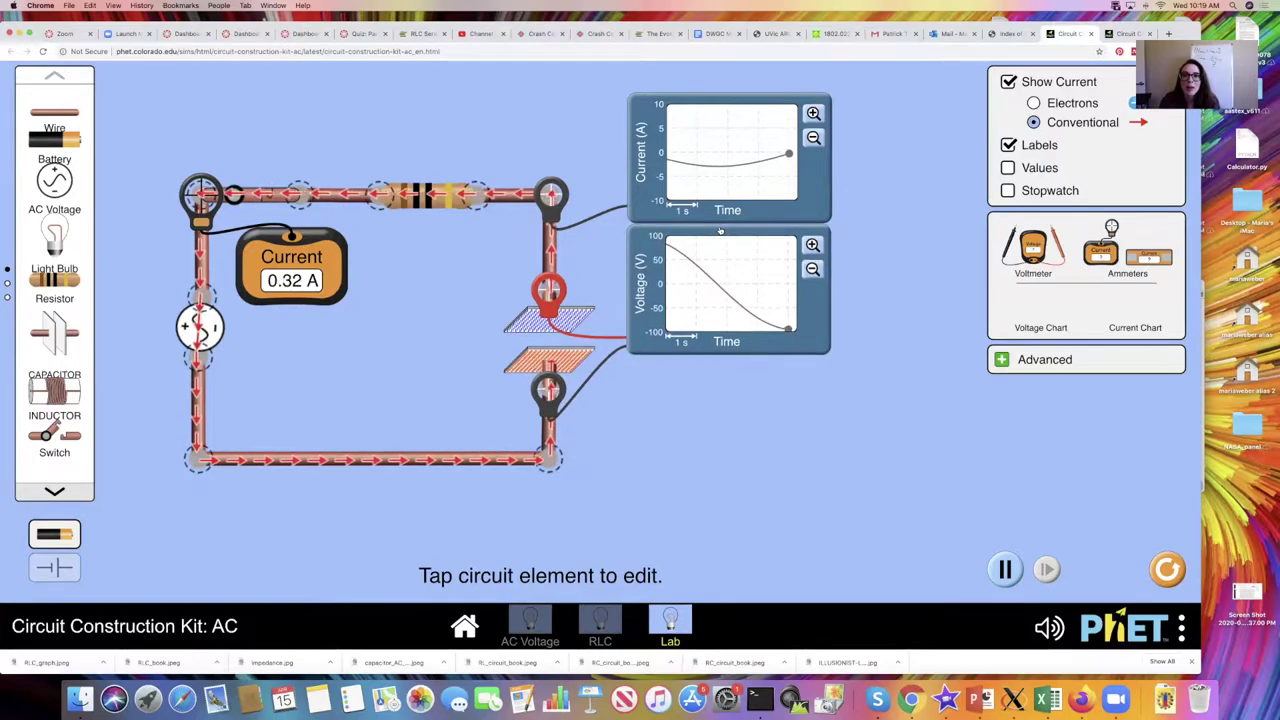
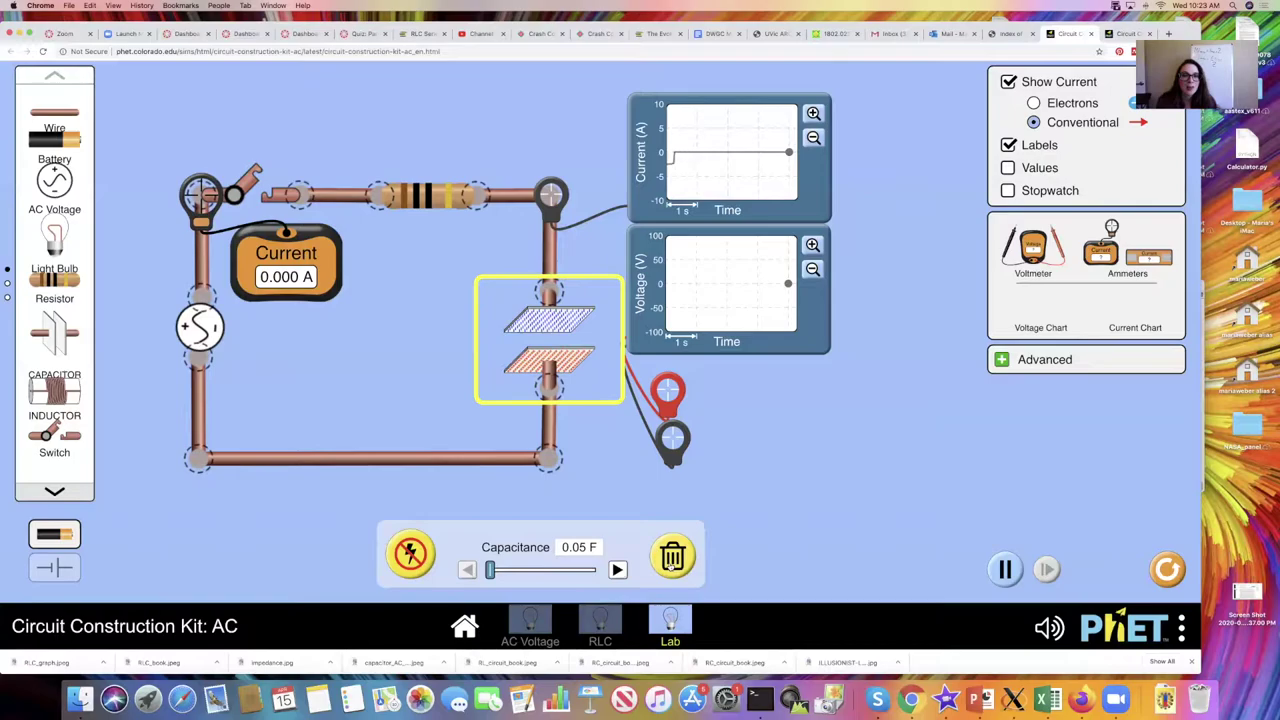
- Replace the capacitor with an inductor, connecting it between the two open wire ends in series with the resistor
left_click(672, 557)
left_click_drag(70, 396, 441, 372)
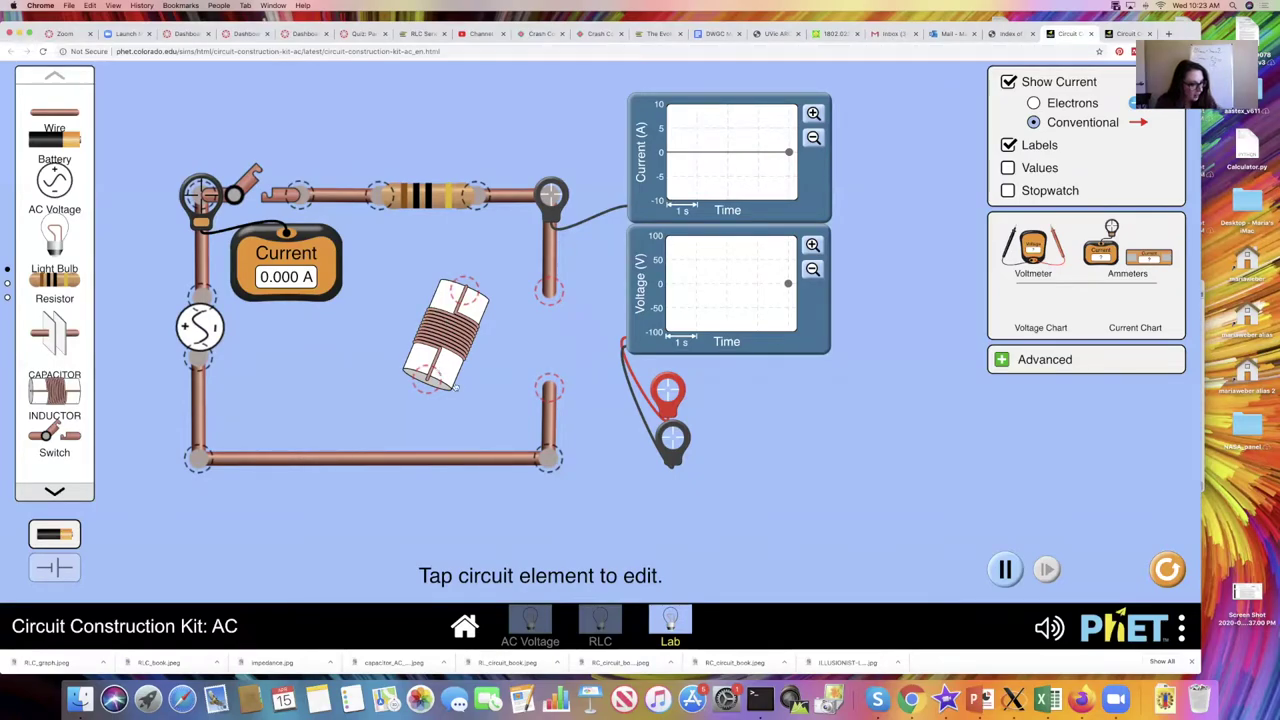
left_click_drag(421, 376, 452, 384)
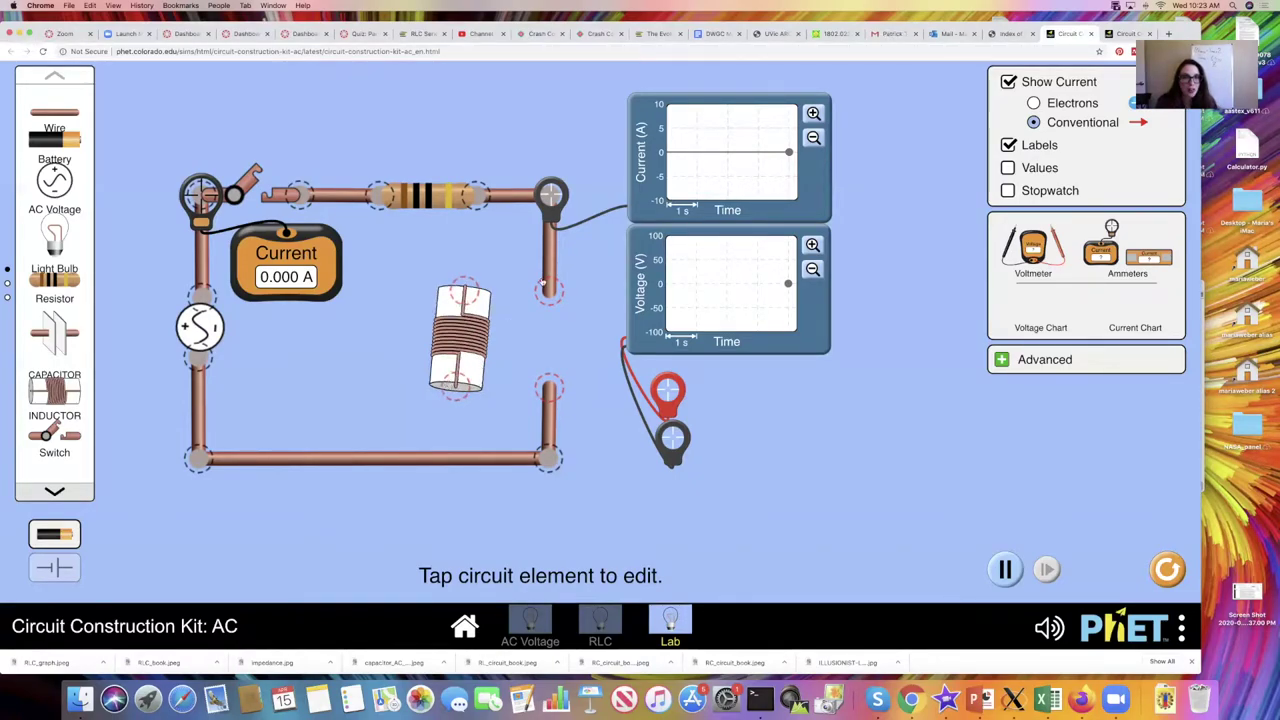
left_click_drag(549, 290, 549, 268)
left_click_drag(464, 344, 527, 331)
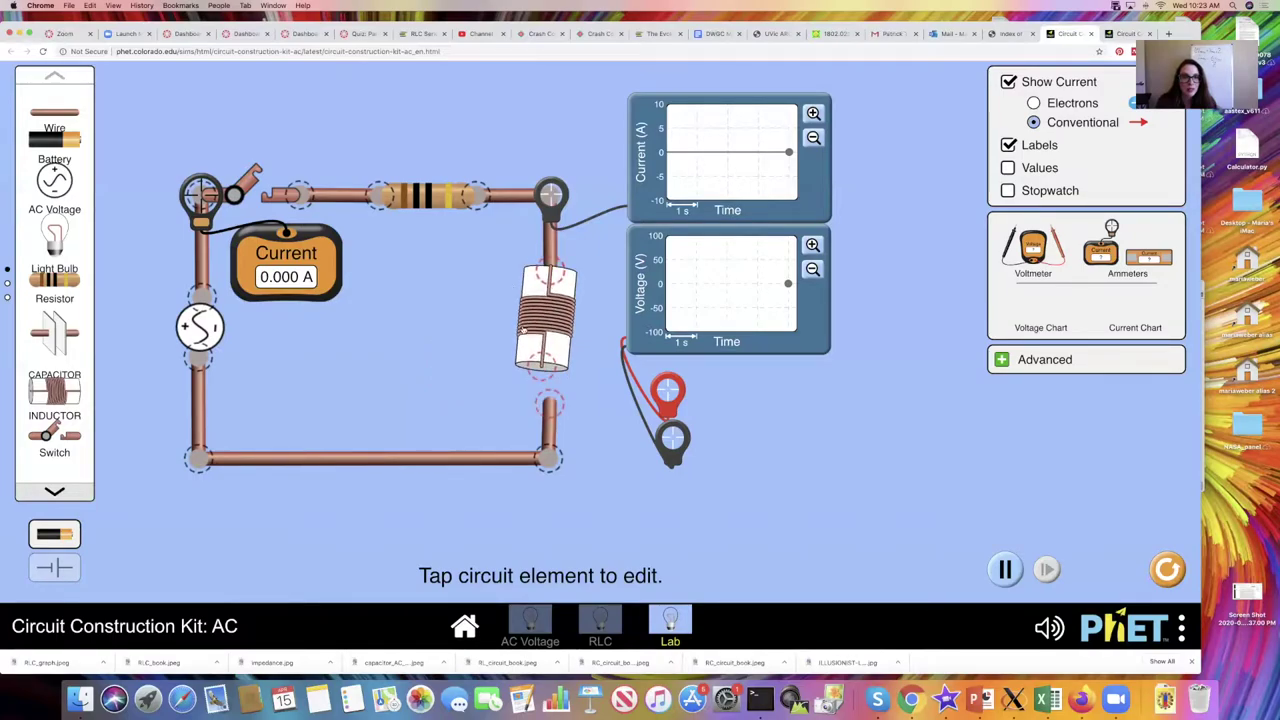
mouse_move(549, 373)
left_mouse_down()
mouse_move(544, 389)
mouse_move(532, 363)
left_mouse_up()
- Connect the voltage chart's red and black probes across the inductor and set its inductance to 22 H
left_click_drag(677, 455, 555, 410)
left_click_drag(671, 395, 550, 292)
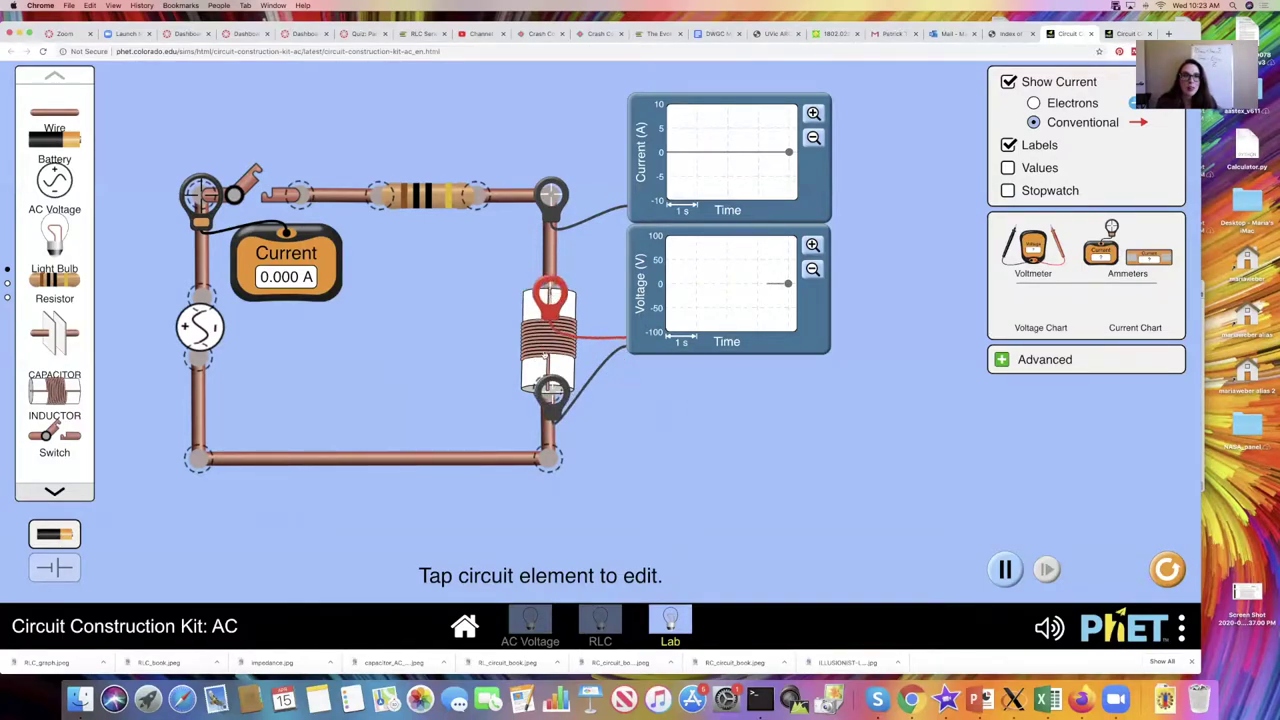
left_click(546, 354)
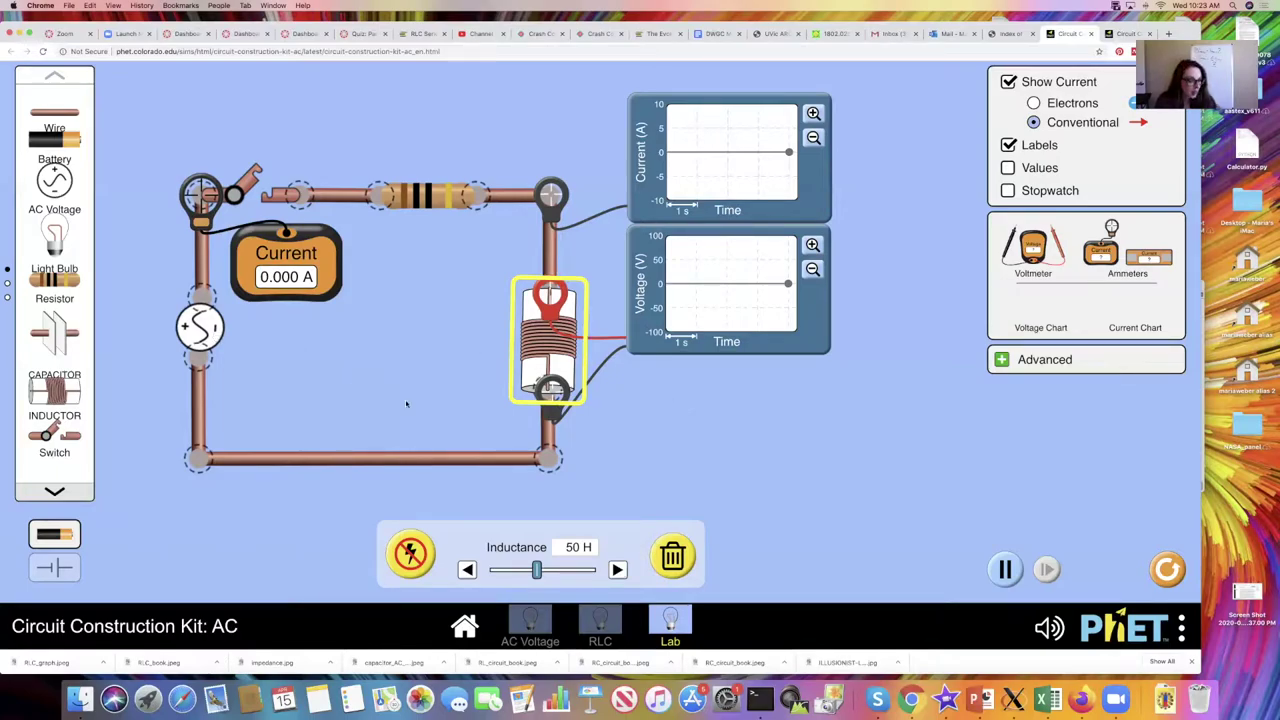
left_click_drag(536, 570, 505, 570)
left_click(467, 570)
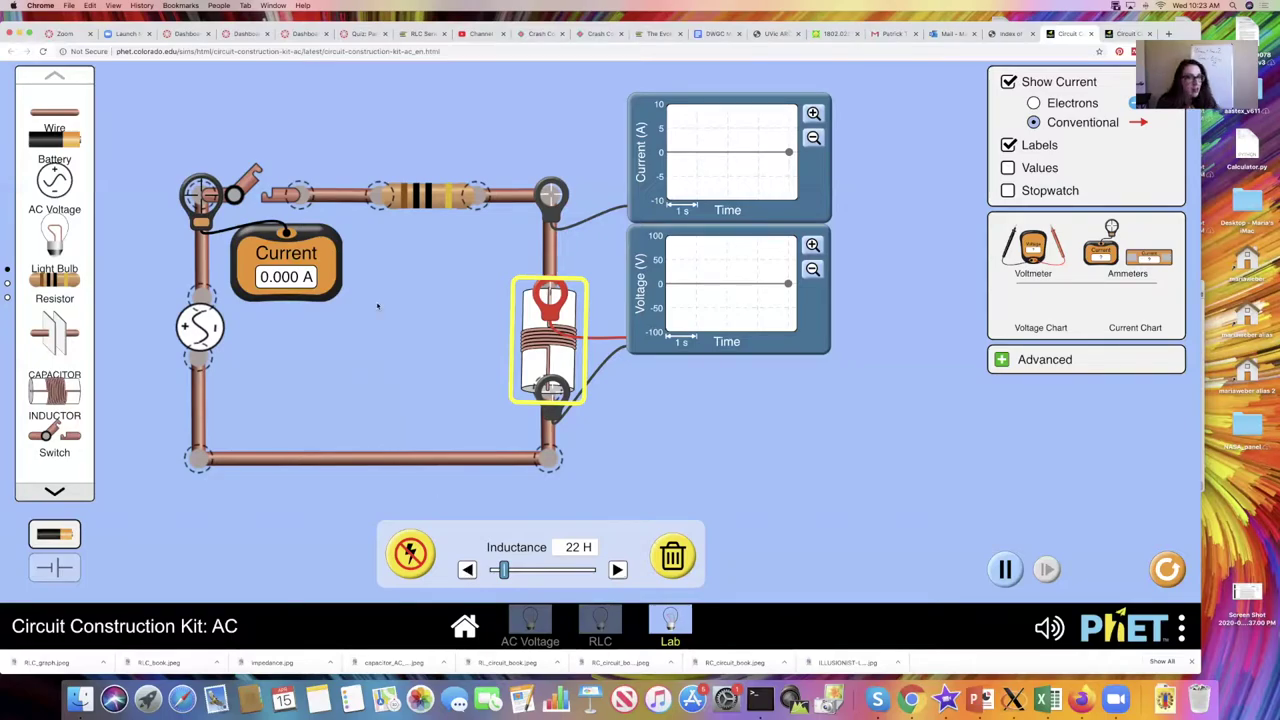
- Check the AC source's voltage, frequency and phase shift and the resistor's resistance in the inductor circuit
left_click(425, 205)
left_click(200, 322)
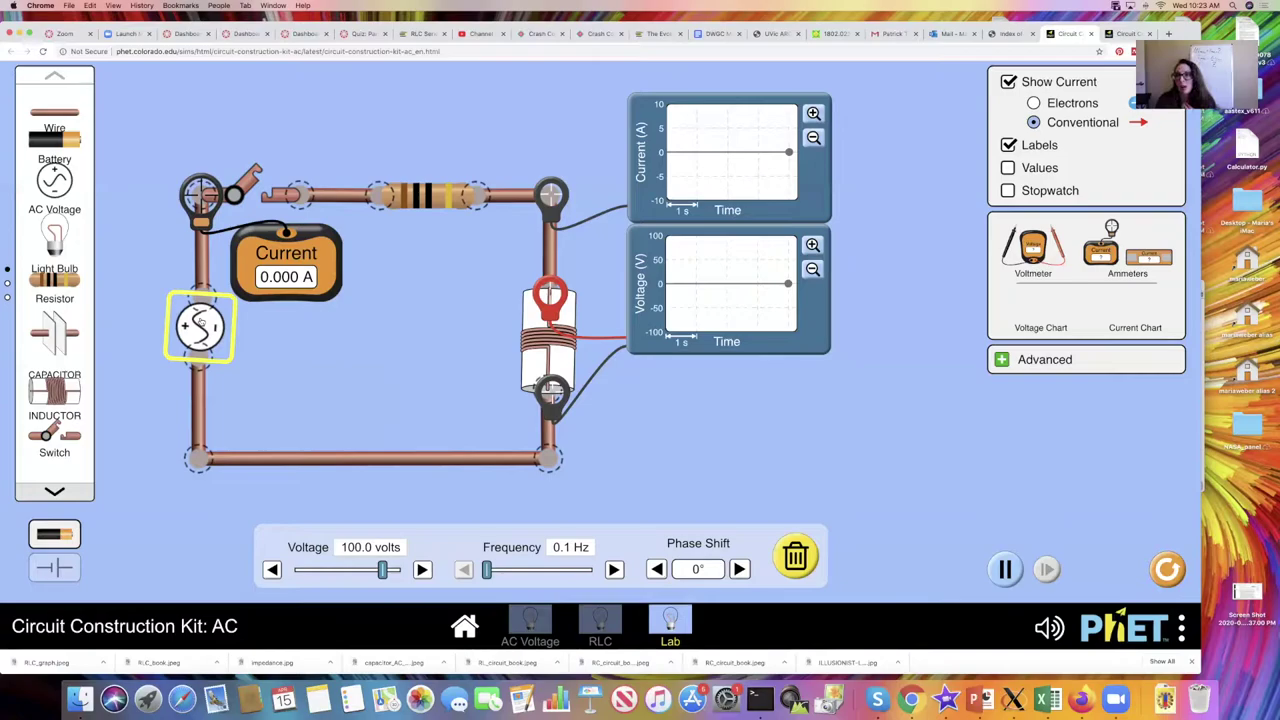
left_click(430, 193)
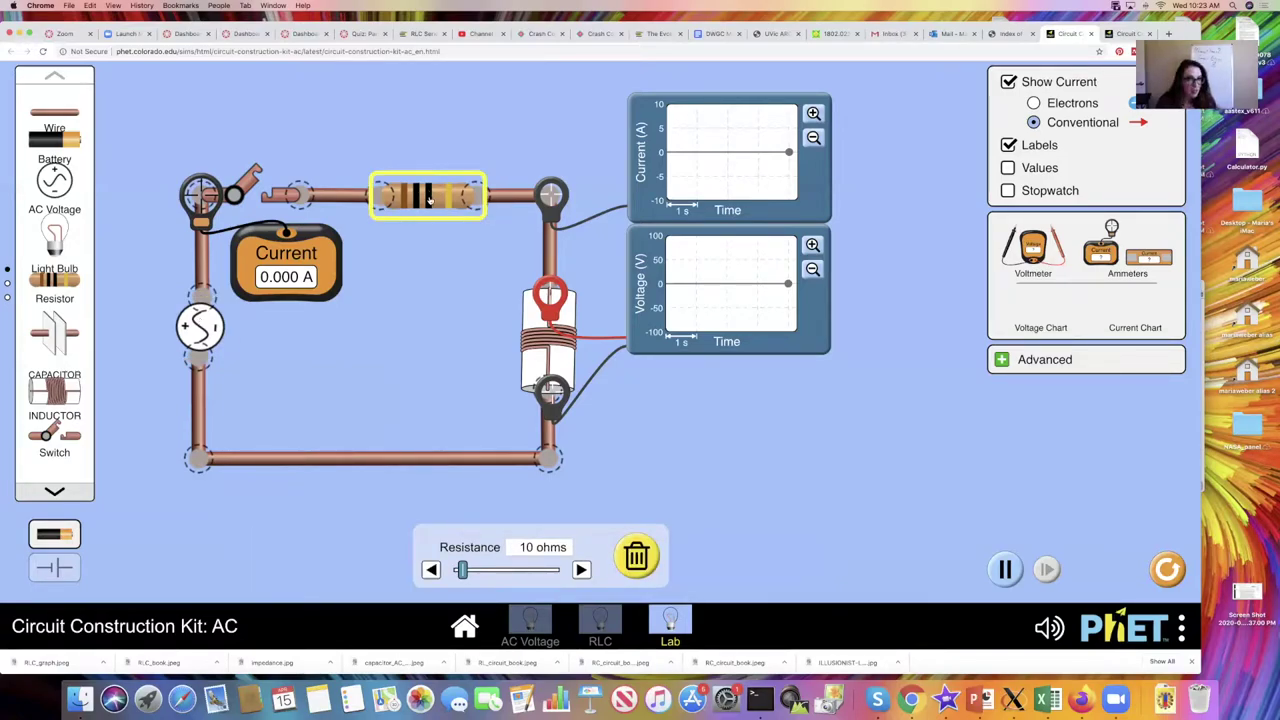
left_click(440, 274)
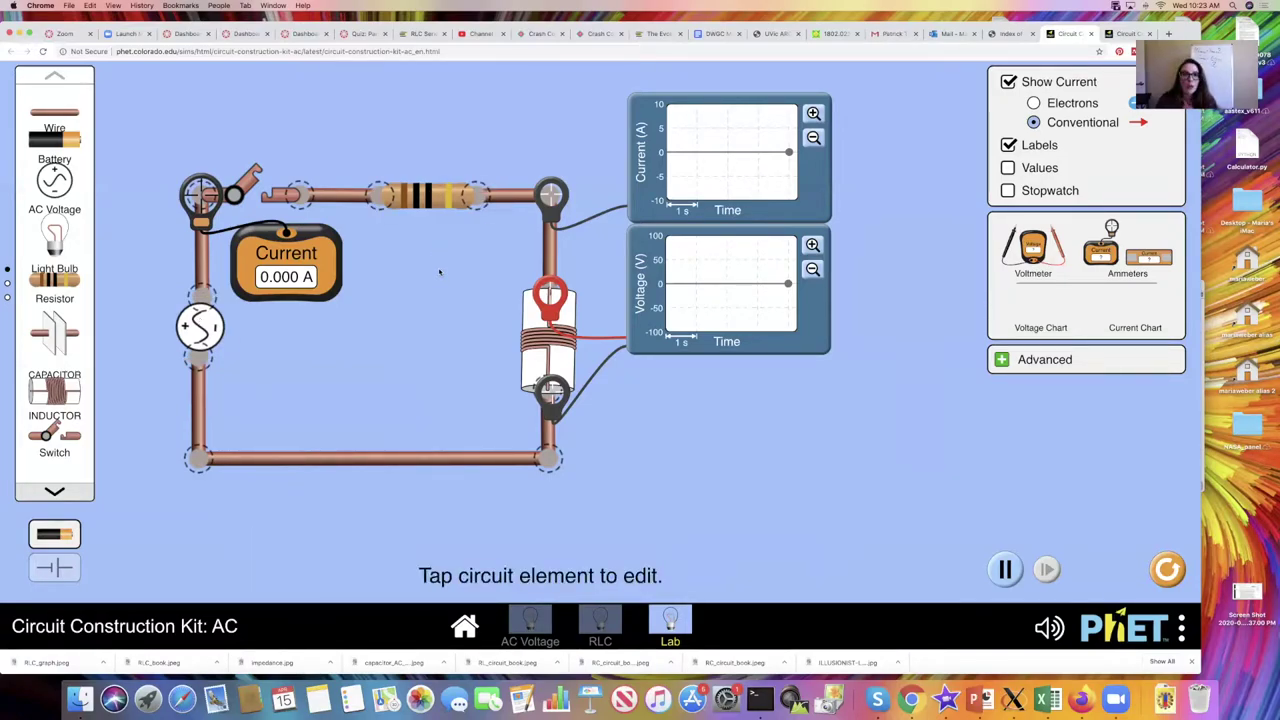
- Close the switch in the resistor-inductor circuit and check the AC voltage source's settings while it runs
left_click(270, 198)
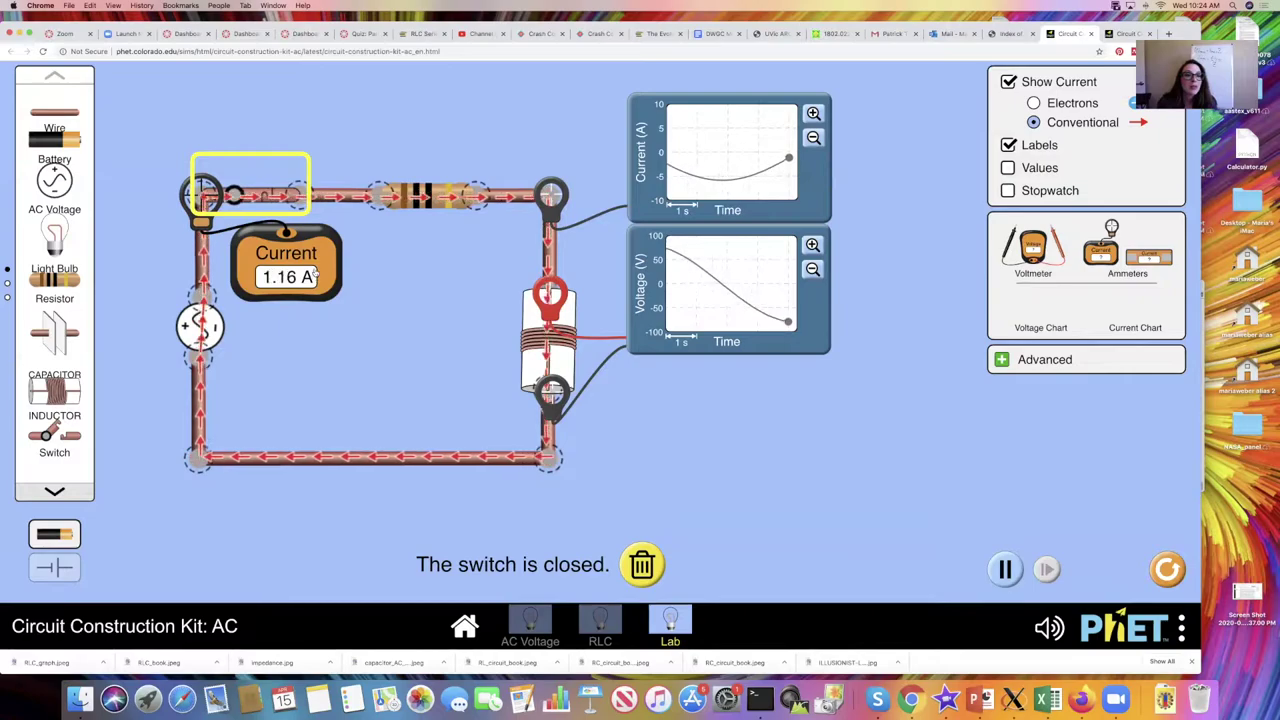
left_click(308, 258)
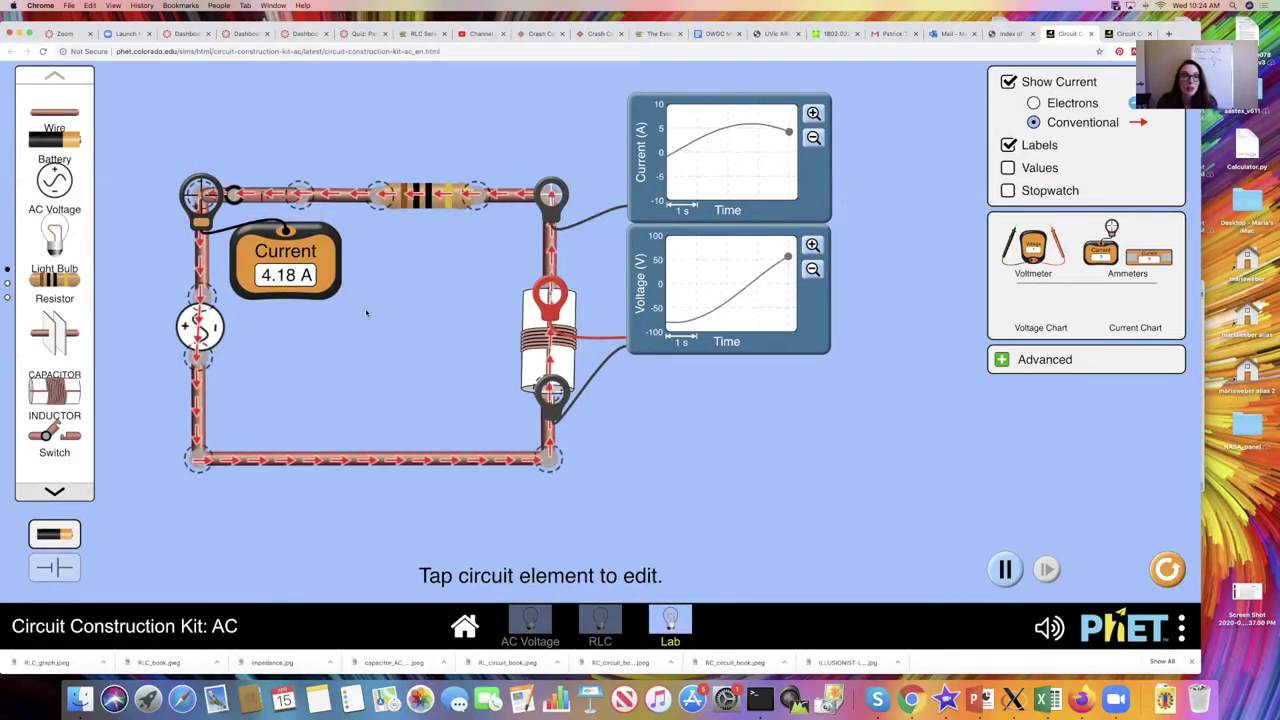
left_click(206, 328)
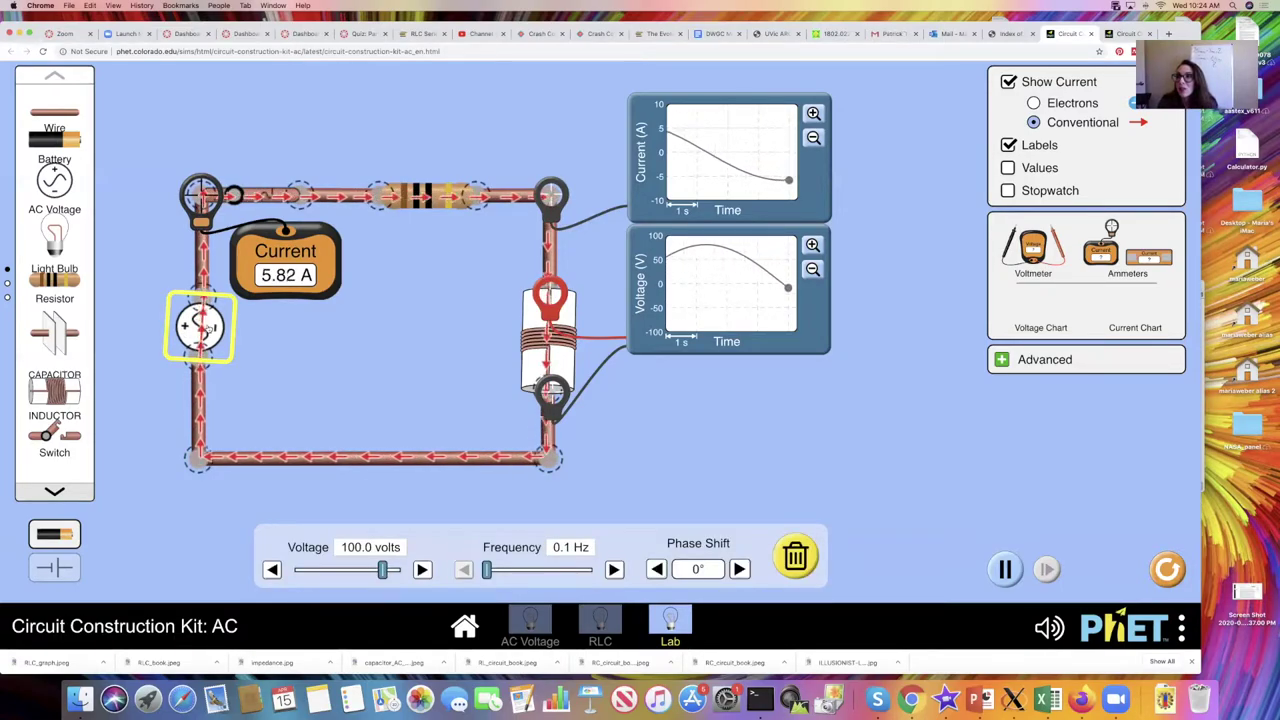
left_click(376, 338)
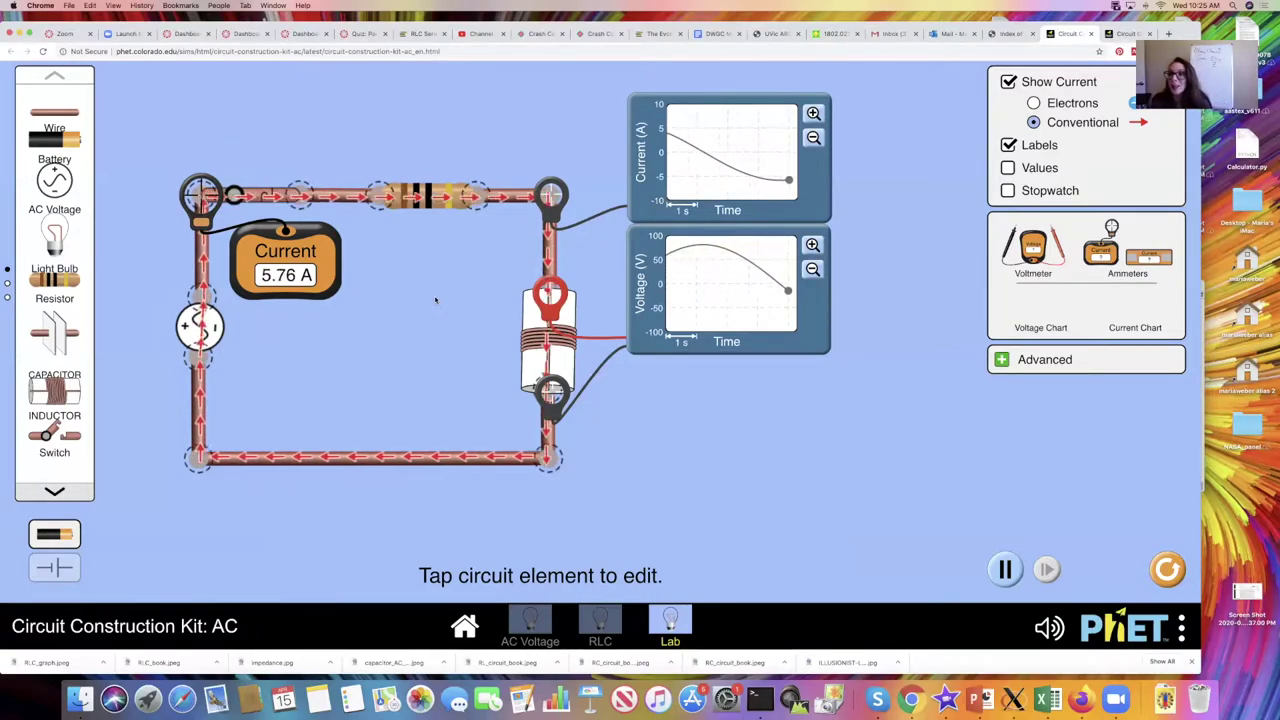
- Open the switch in the resistor-inductor circuit and go to the other browser tab with the resistor-inductor-capacitor circuit
left_click(300, 197)
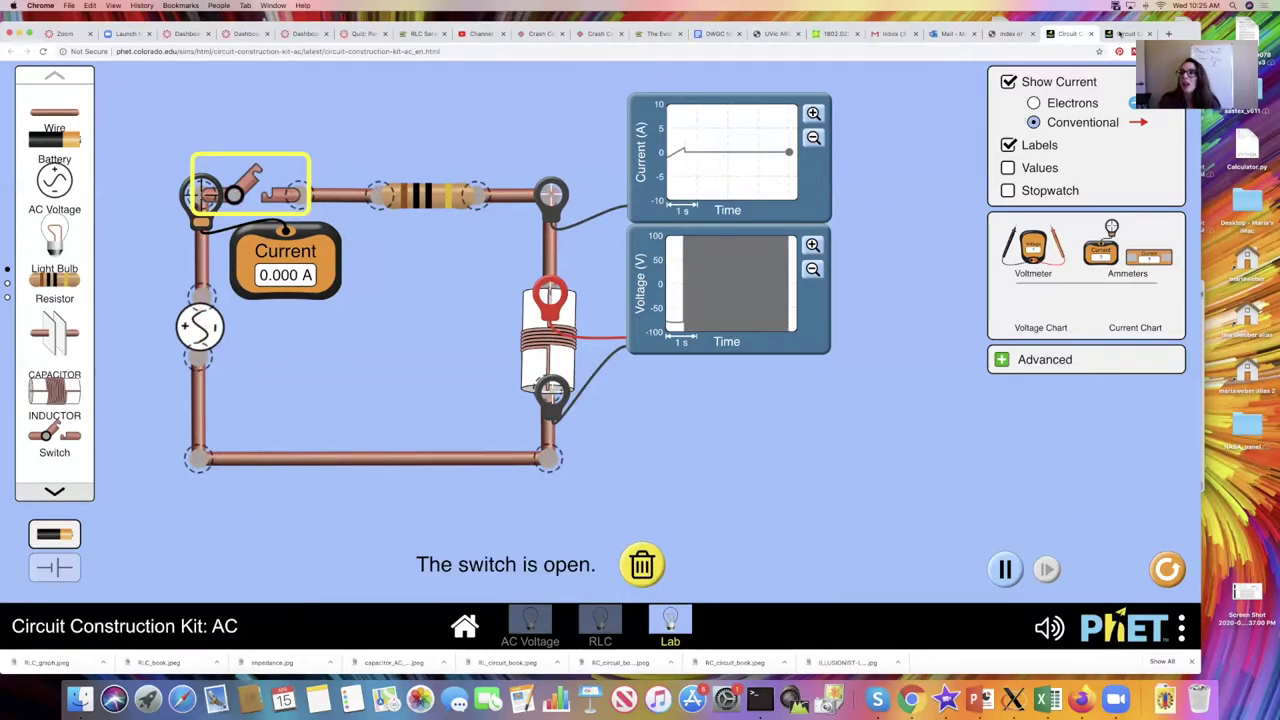
left_click(1122, 33)
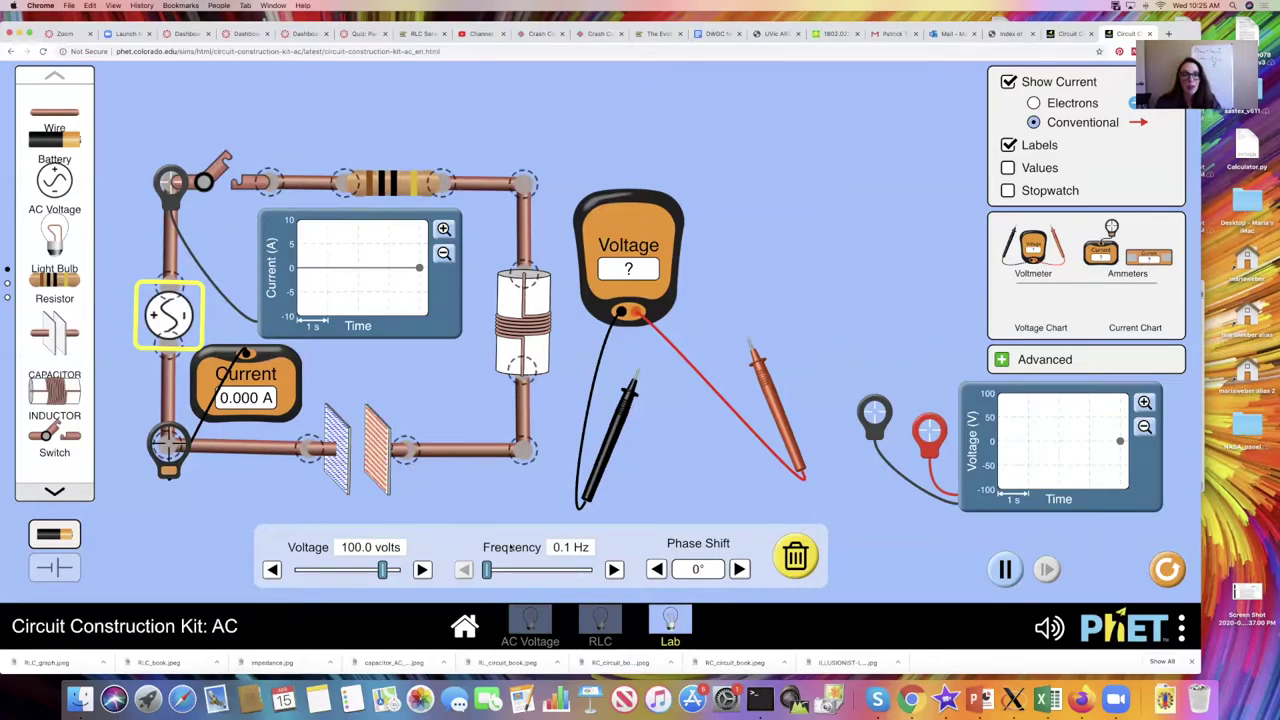
- Check the resistance, inductance and capacitance settings of the components in the RLC circuit
left_click(391, 186)
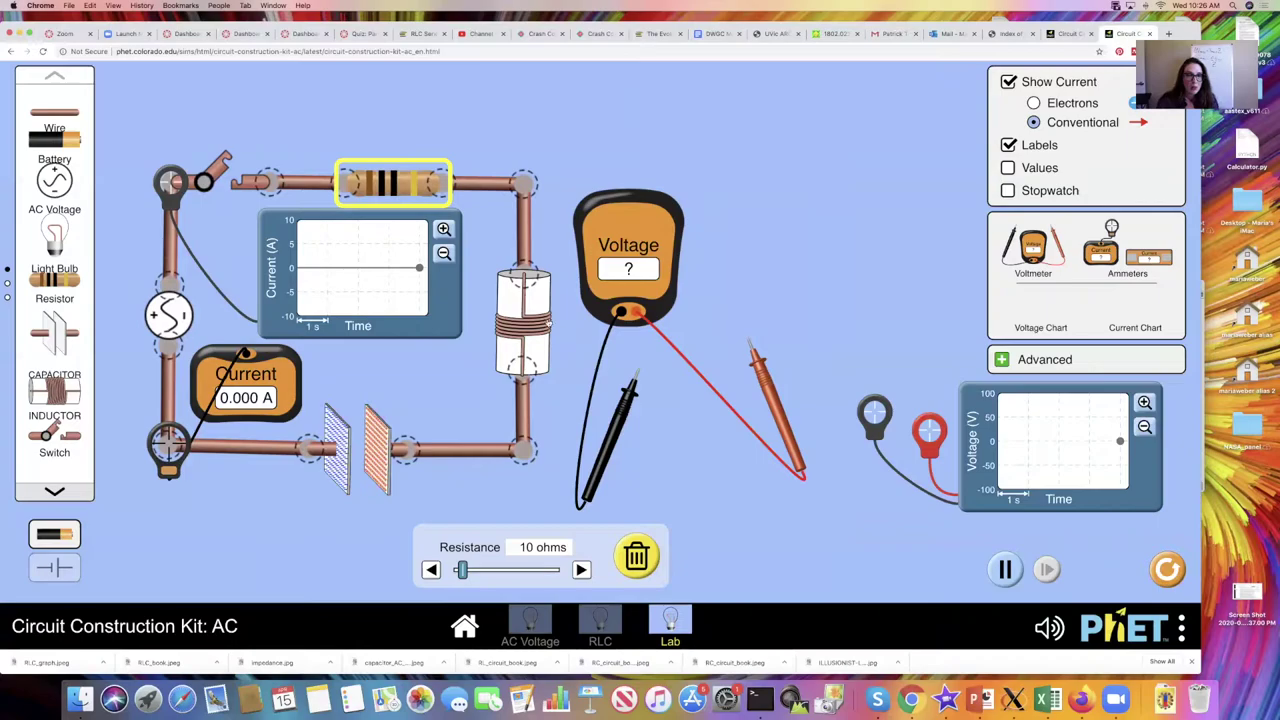
left_click(549, 323)
left_click(384, 467)
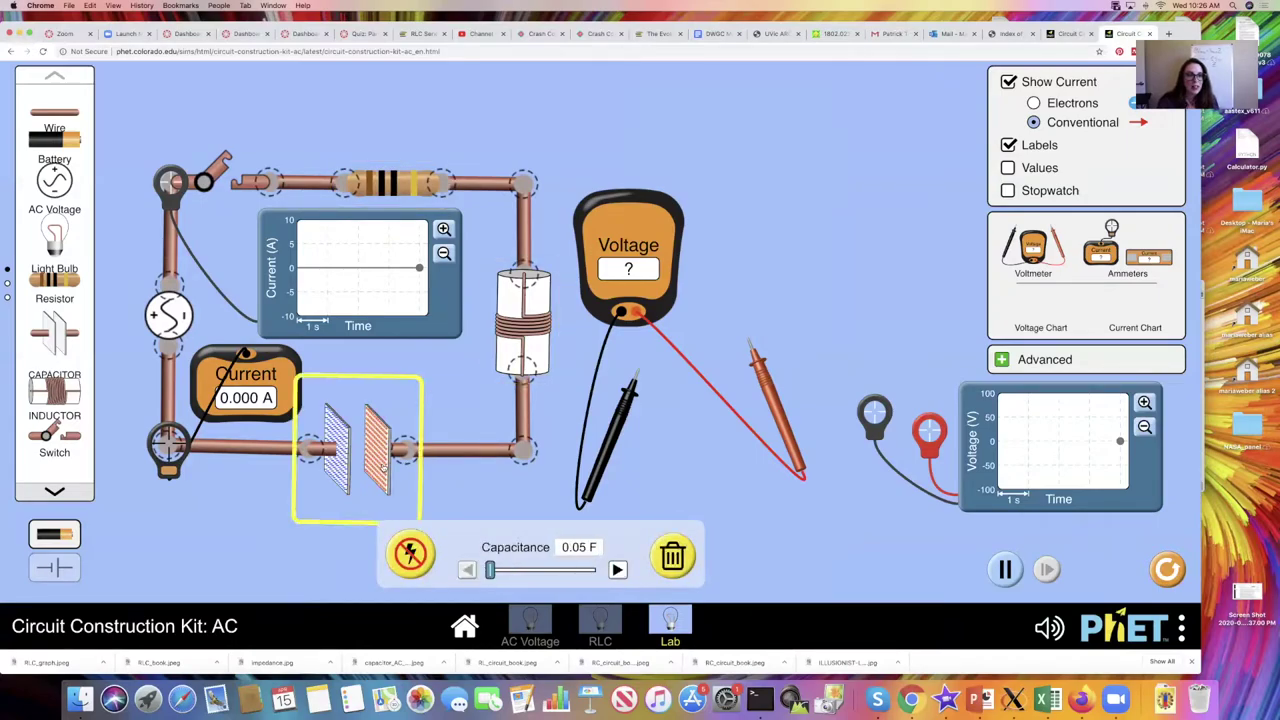
left_click(543, 358)
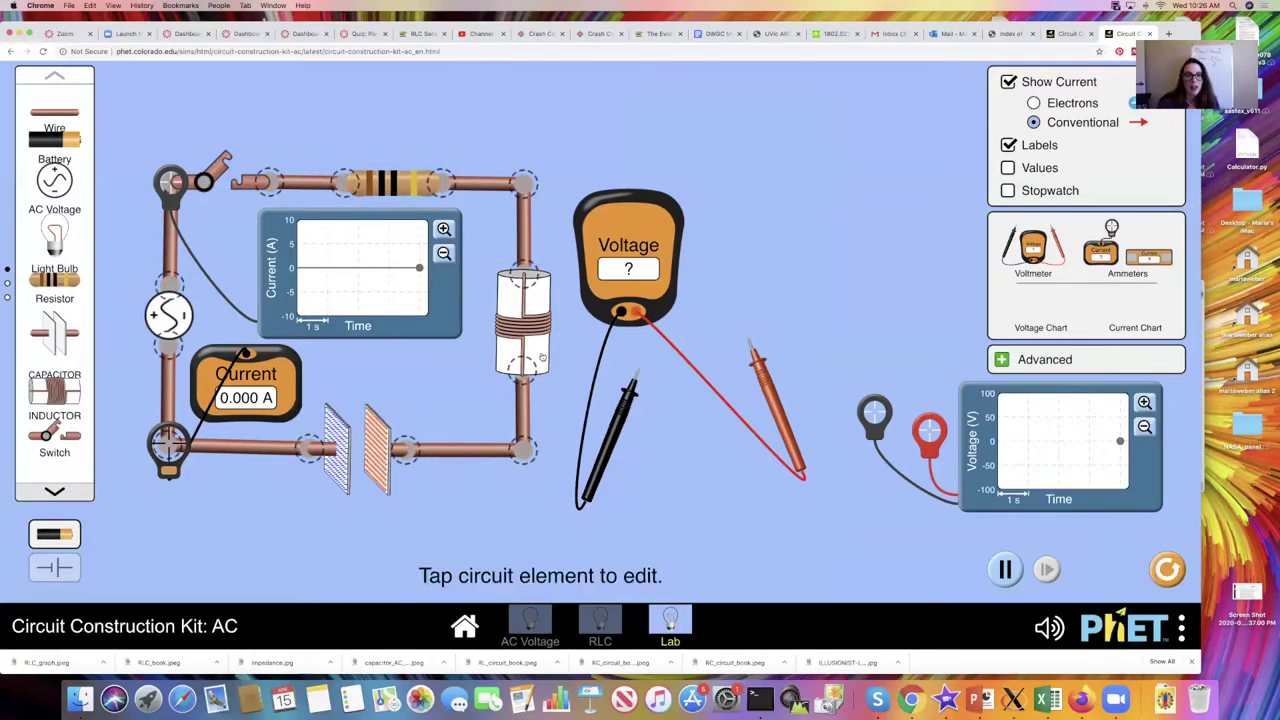
- Clear the stored charge from the capacitor in the RLC circuit
left_click(410, 556)
left_click(355, 450)
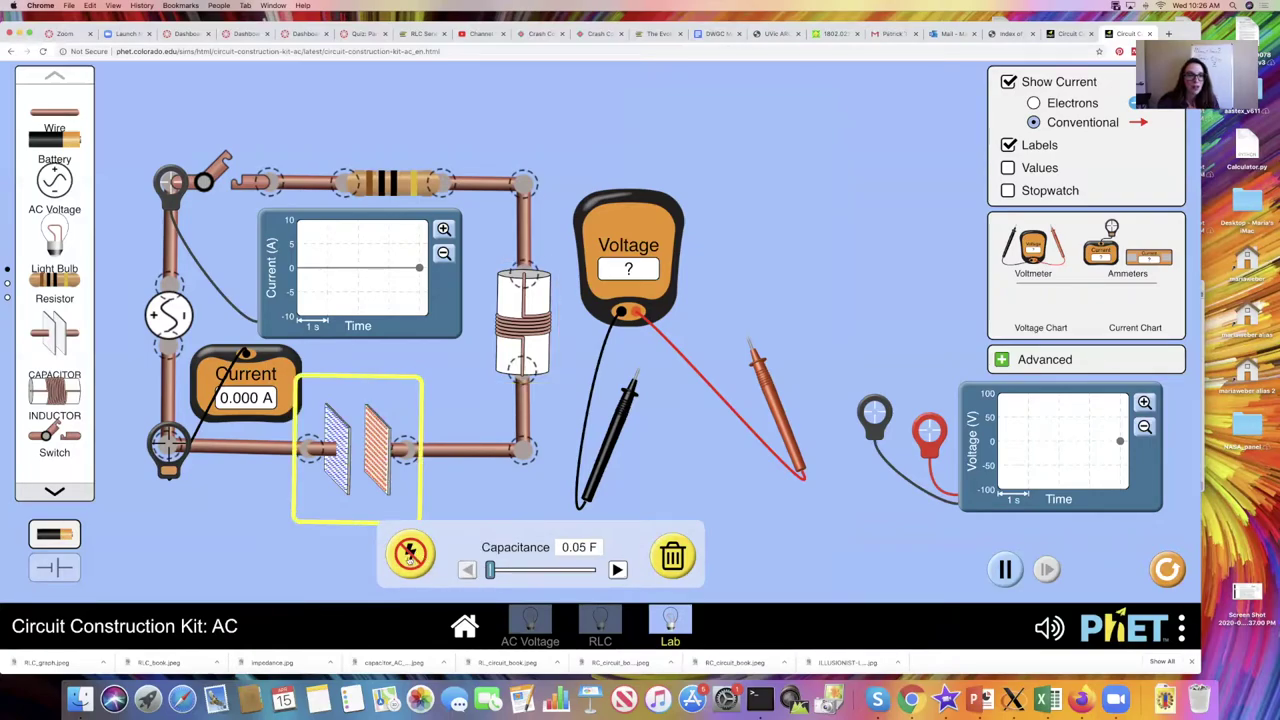
left_click(504, 515)
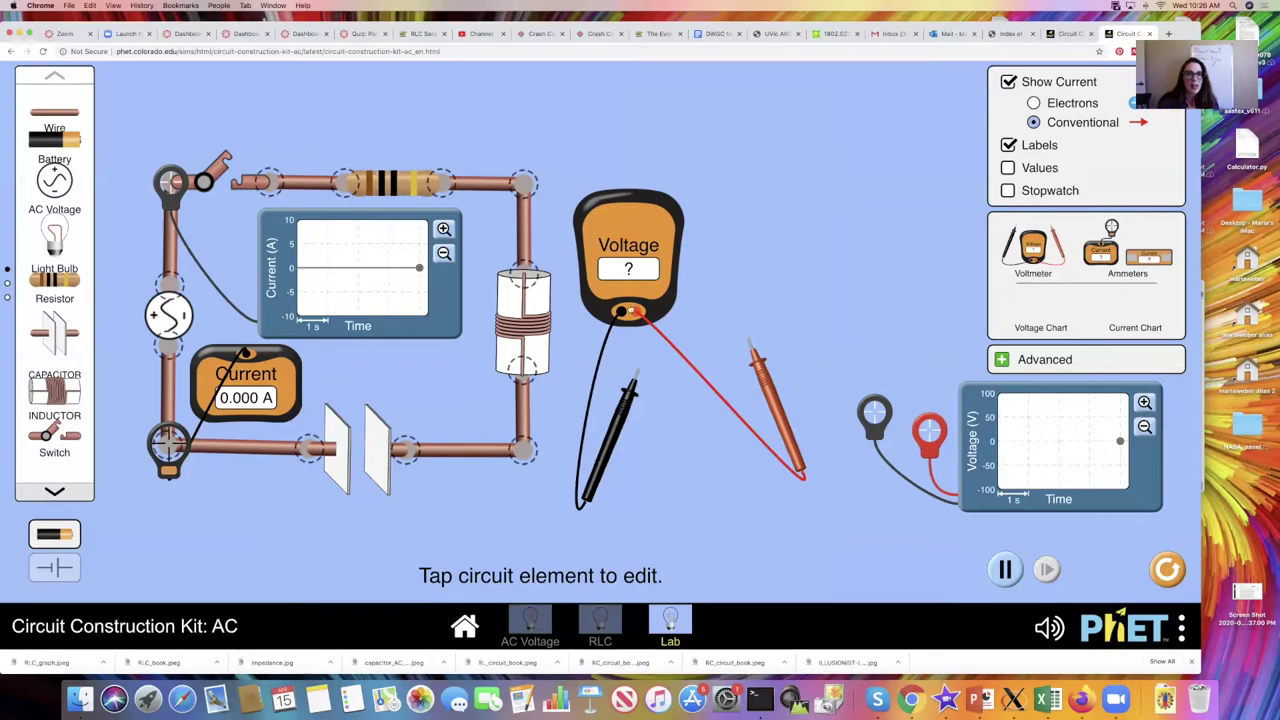
- Reposition the voltmeter beside the circuit's upper-right corner and bring its black and red probes closer to the inductor
left_click_drag(640, 266, 631, 257)
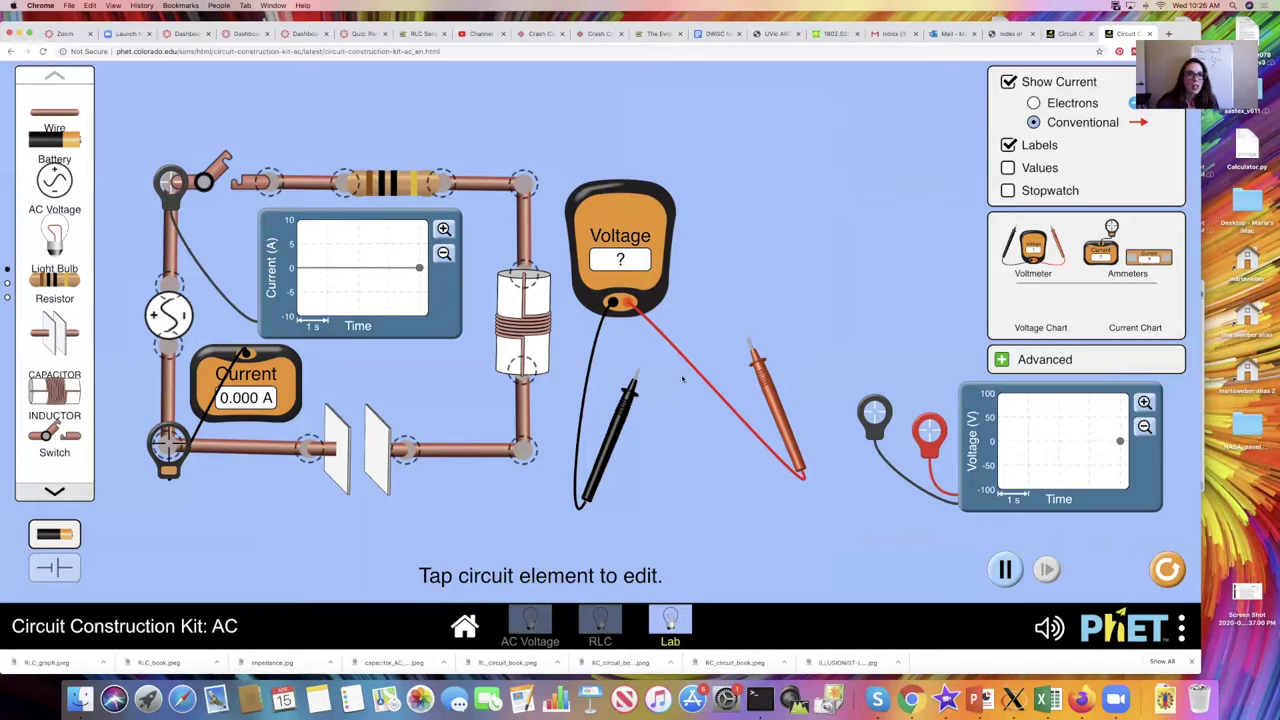
left_click_drag(617, 233, 614, 231)
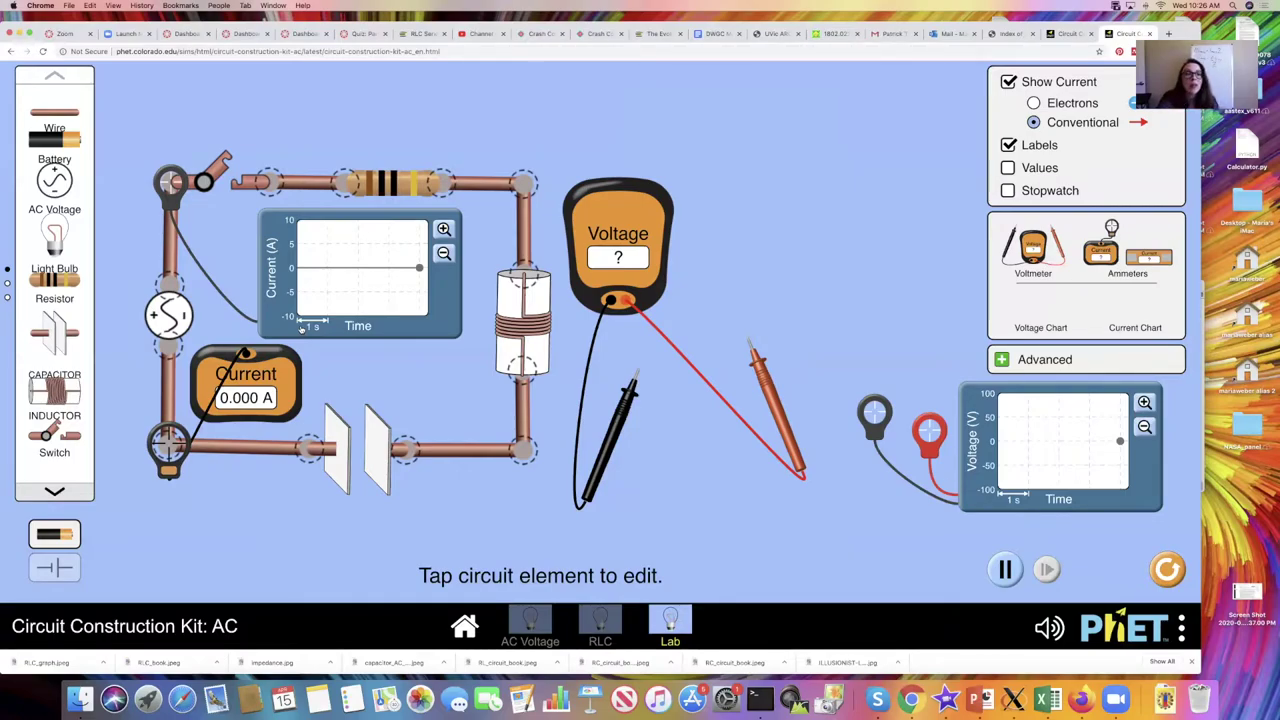
left_click_drag(606, 228, 592, 191)
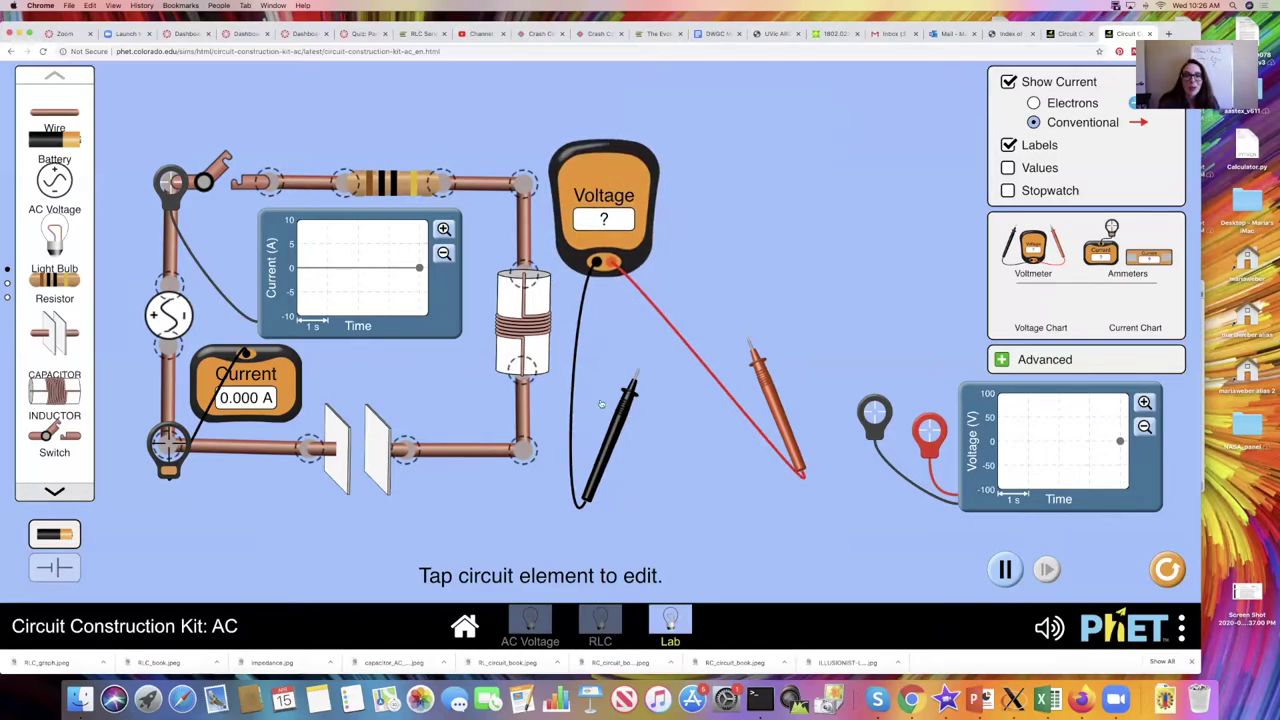
left_click_drag(628, 411, 623, 369)
left_click_drag(768, 411, 713, 377)
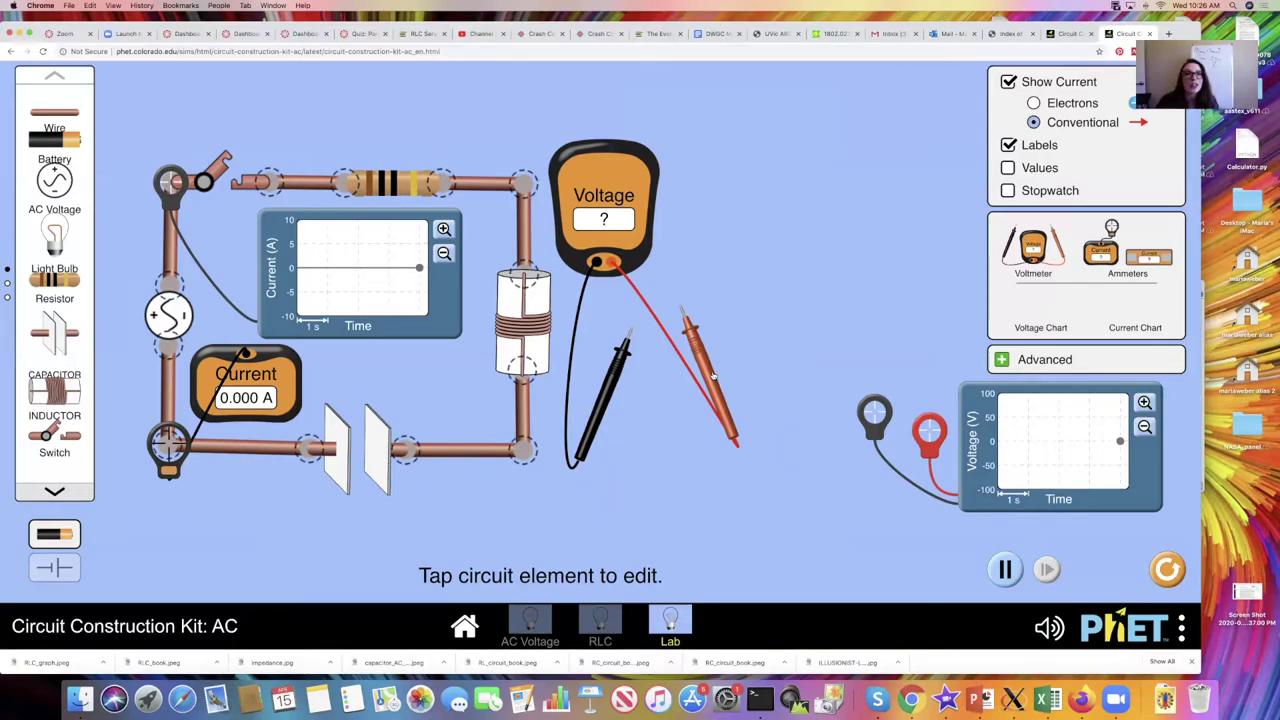
- Review the Activity 3 circuit values in the Canvas quiz and the Question 5 instructions for the impedance and maximum voltage table
left_click(362, 33)
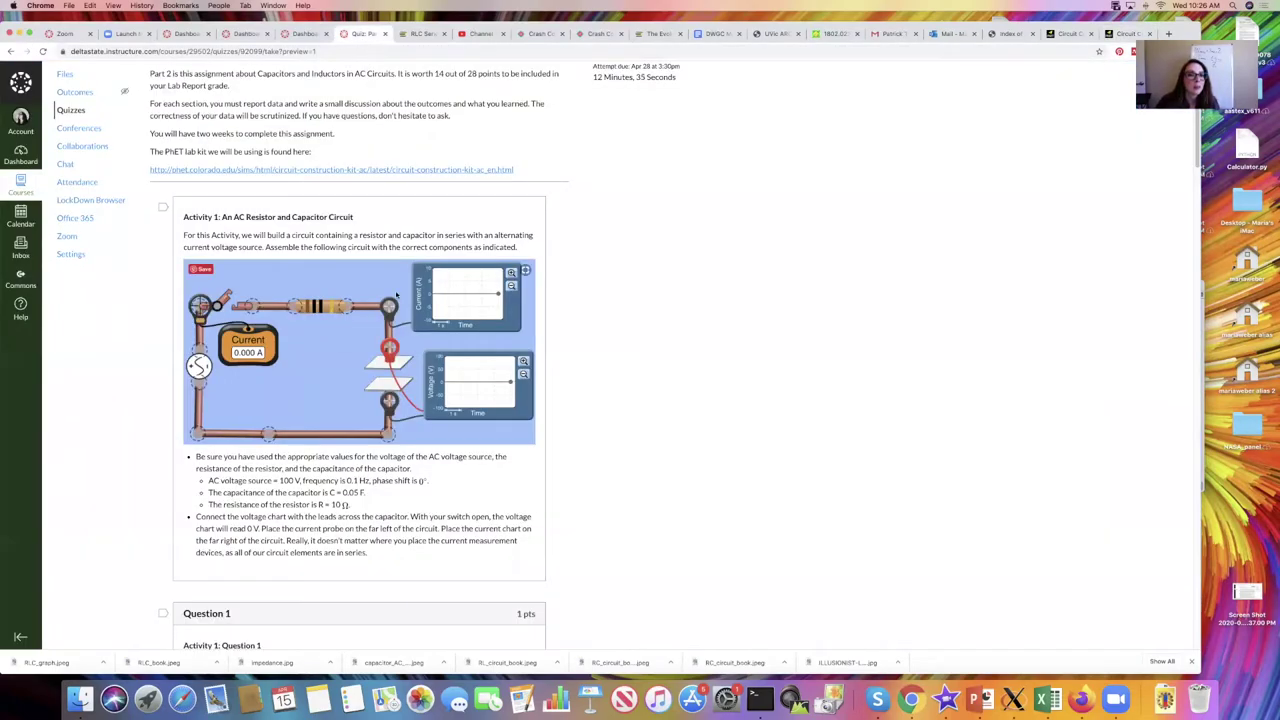
scroll(396, 294, "down", 5)
scroll(396, 294, "down", 15)
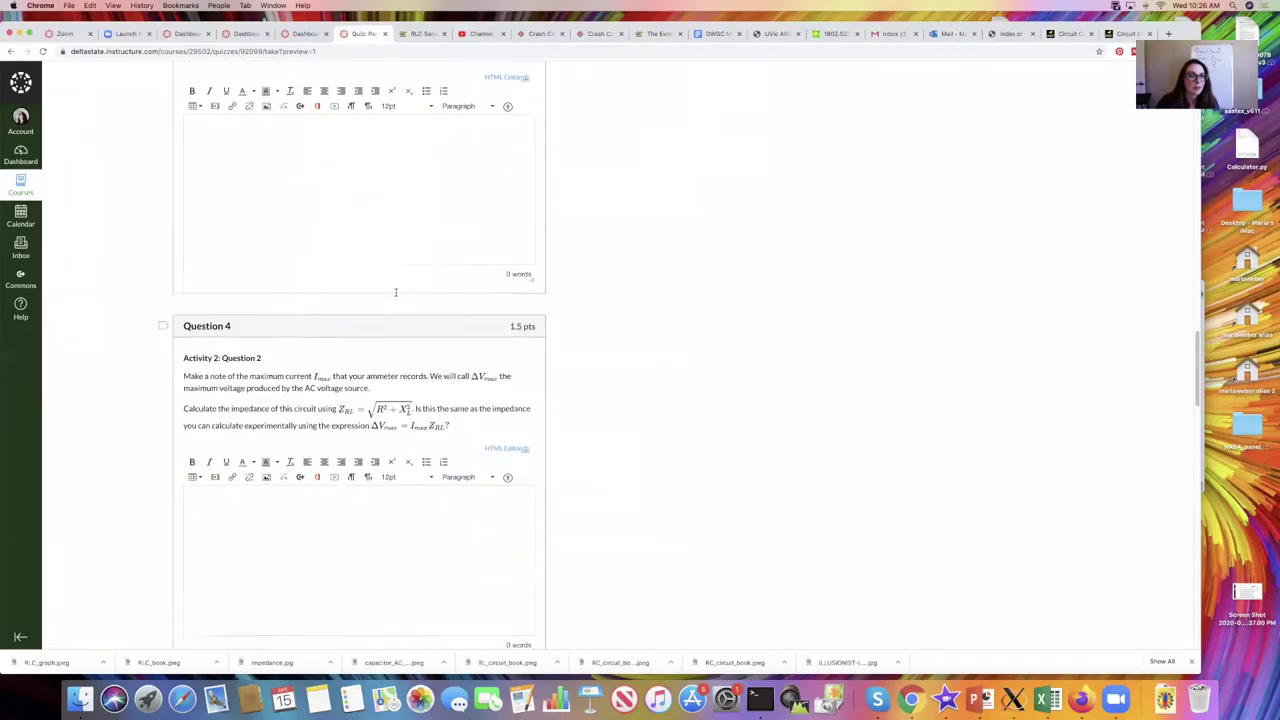
scroll(396, 294, "down", 10)
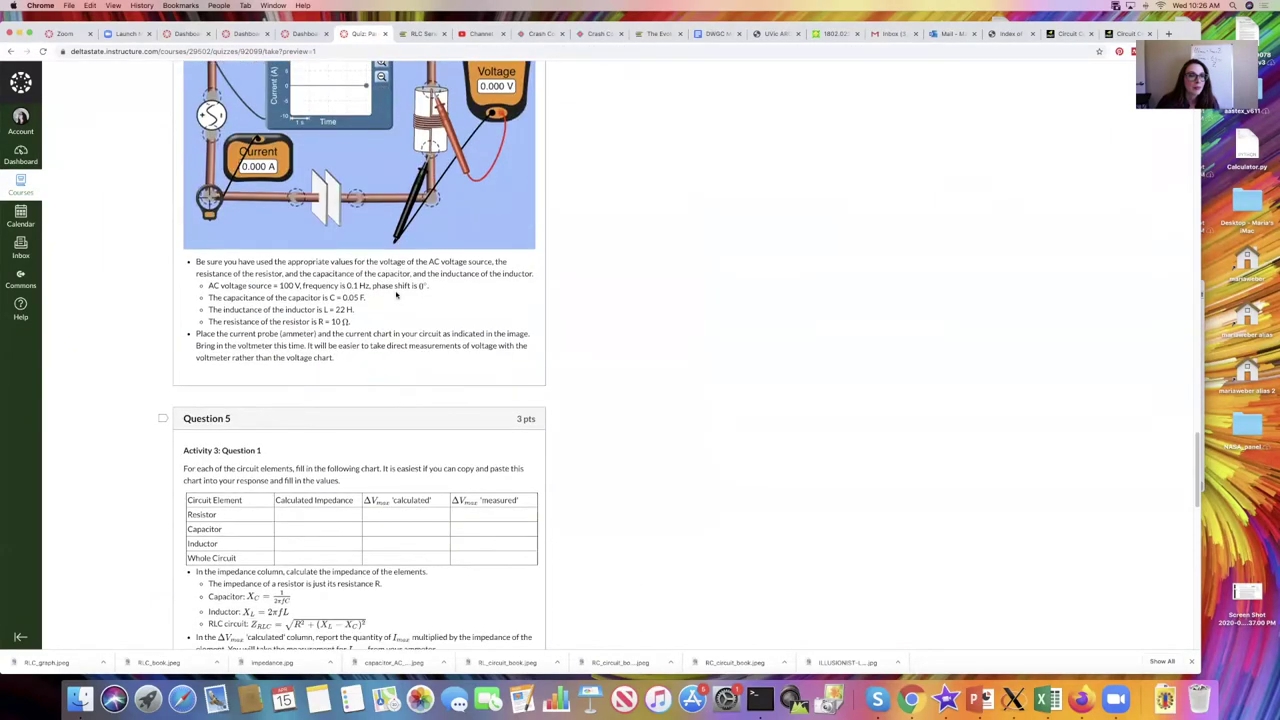
scroll(396, 296, "down", 1)
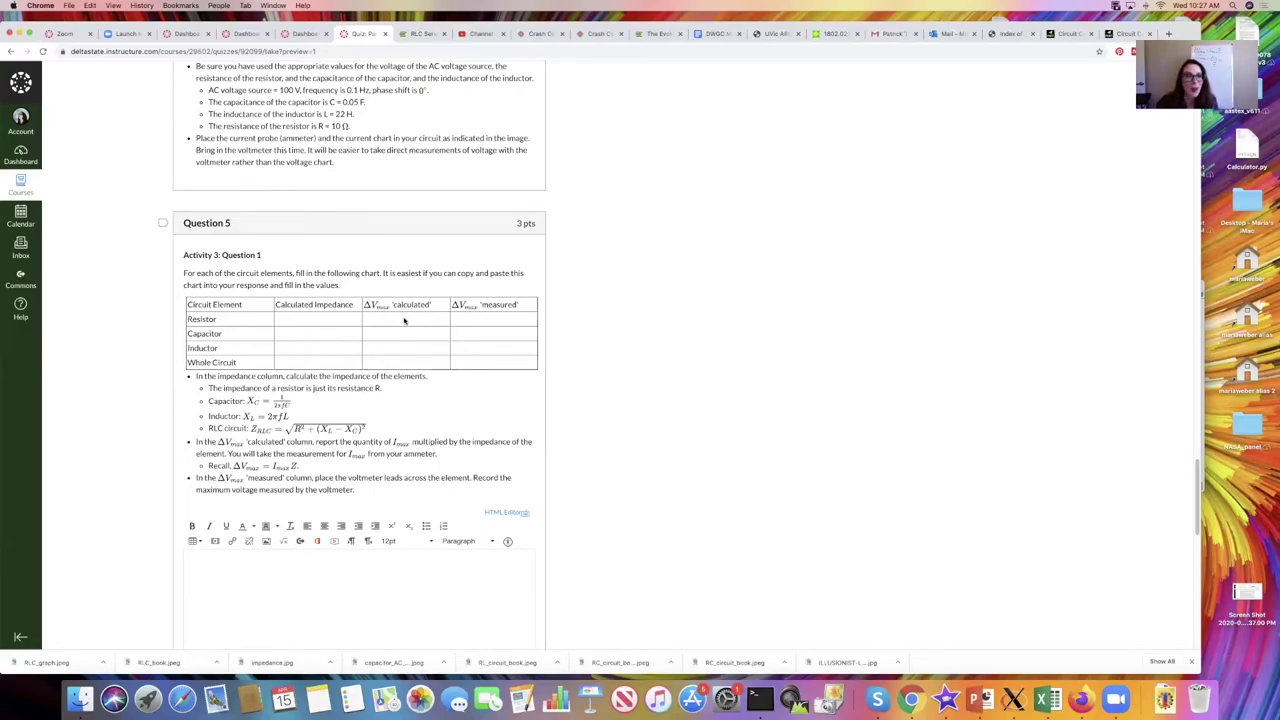
scroll(404, 316, "down", 4)
scroll(404, 316, "down", 3)
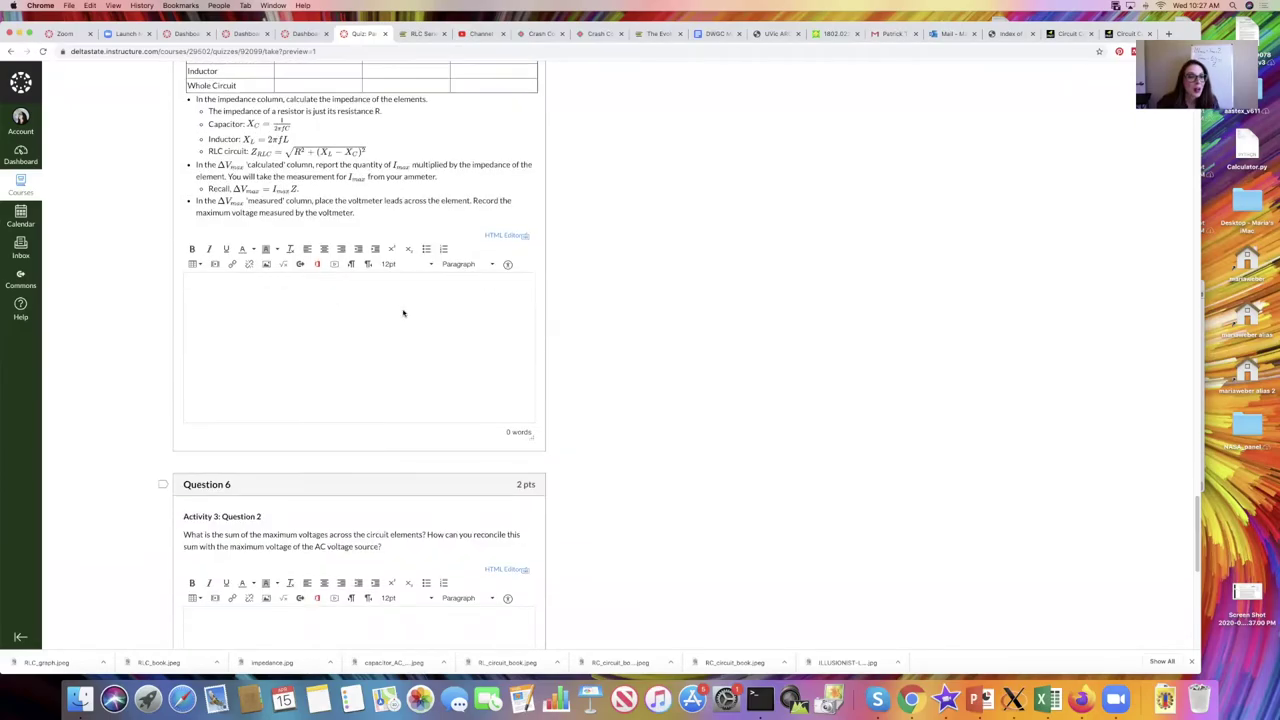
scroll(403, 314, "up", 8)
scroll(402, 313, "down", 1)
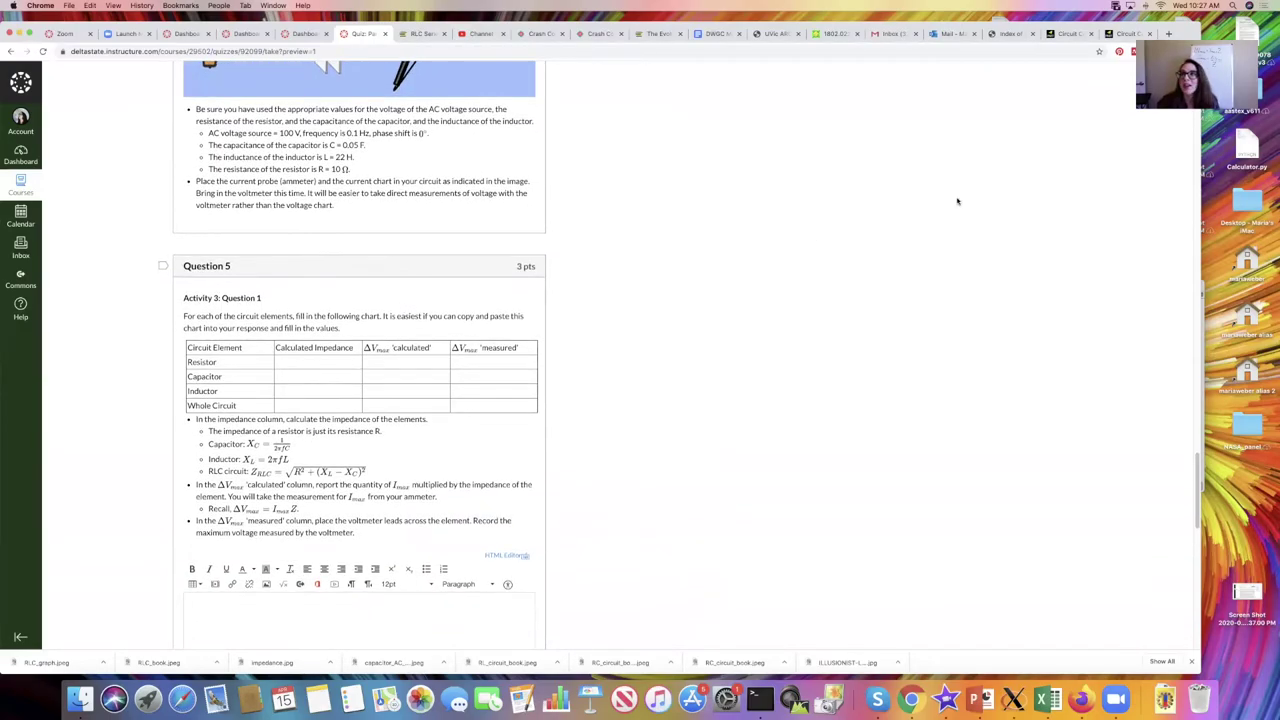
- Return to the RLC circuit, close its switch and place the voltmeter's probes across the resistor
left_click(1122, 34)
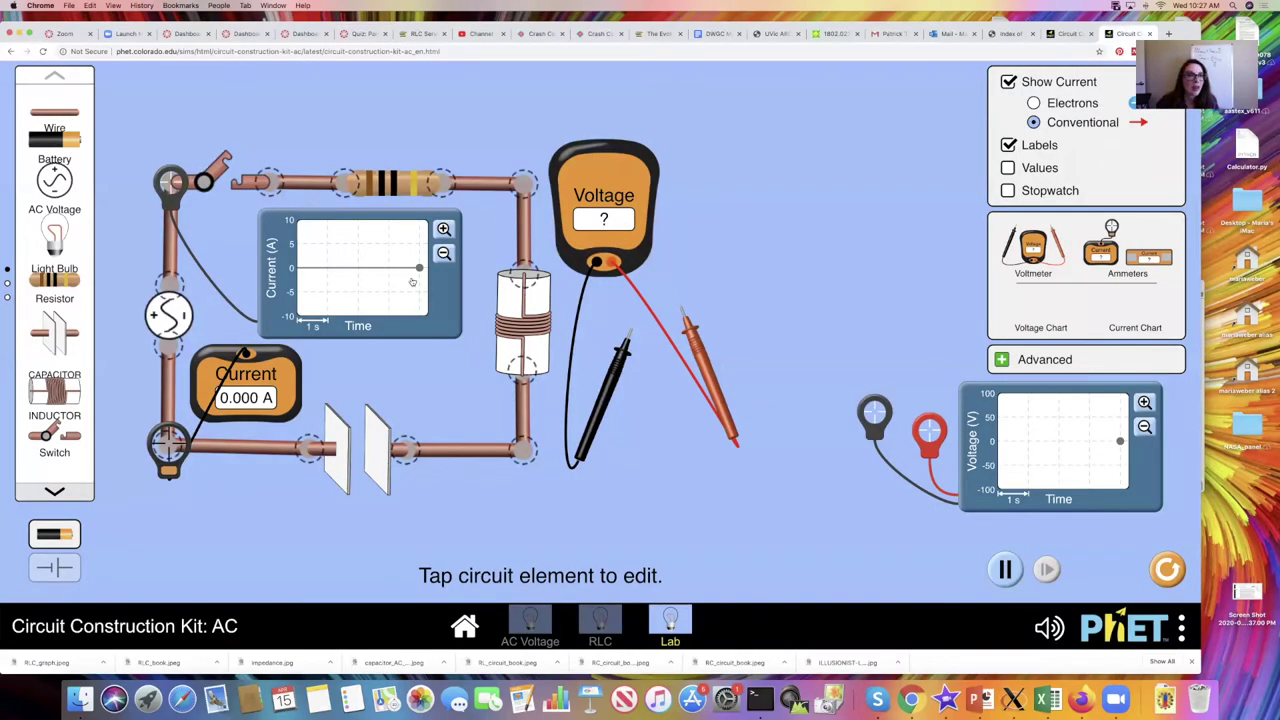
left_click(238, 188)
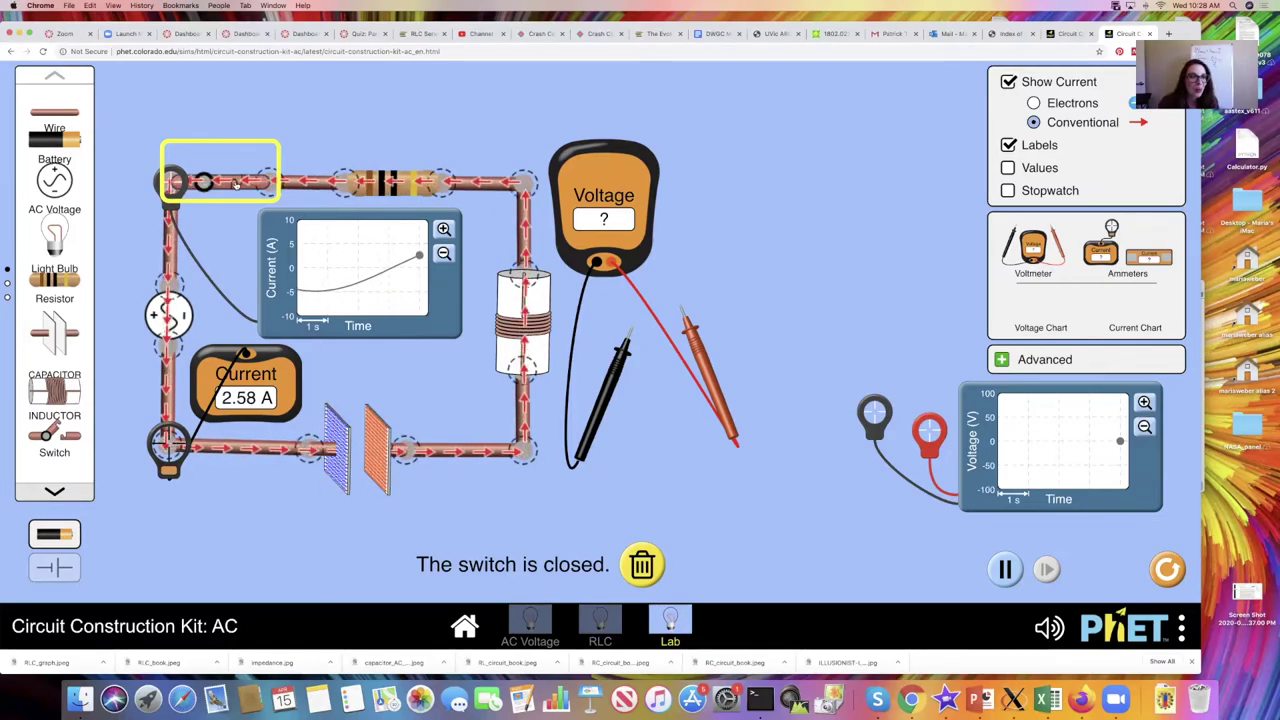
left_click_drag(612, 207, 612, 188)
left_click_drag(622, 368, 314, 277)
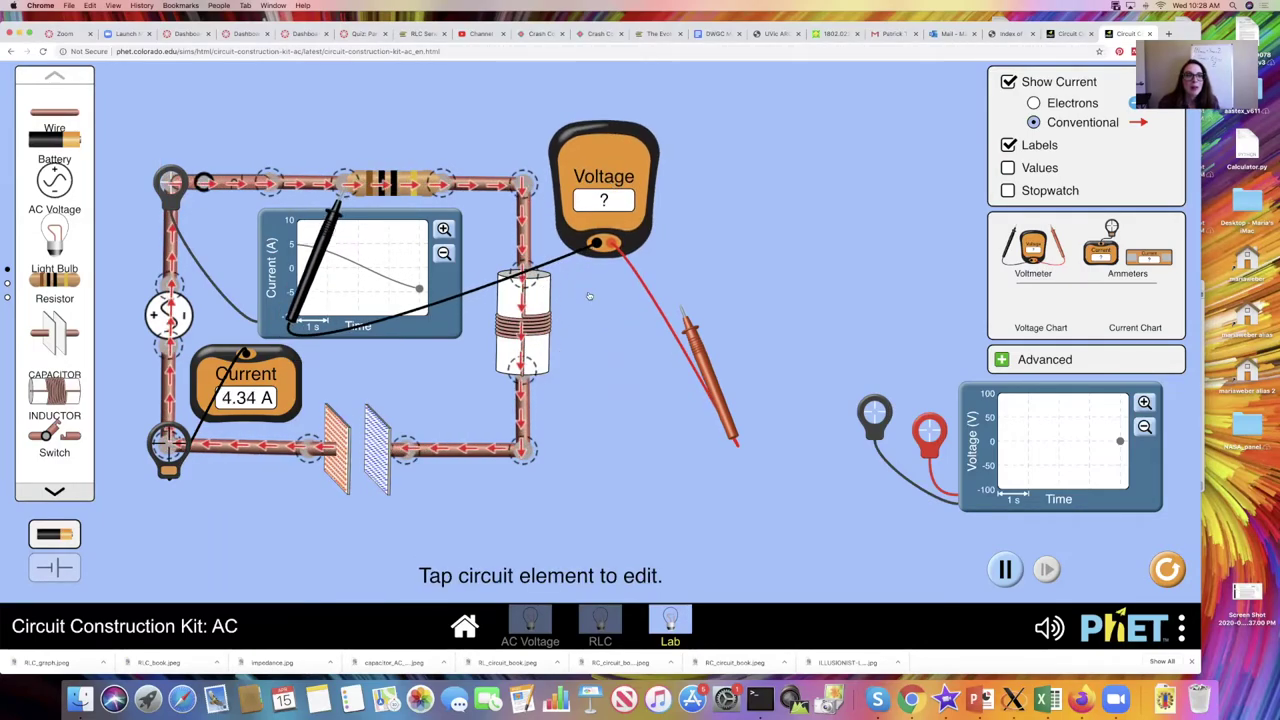
left_click_drag(704, 351, 465, 230)
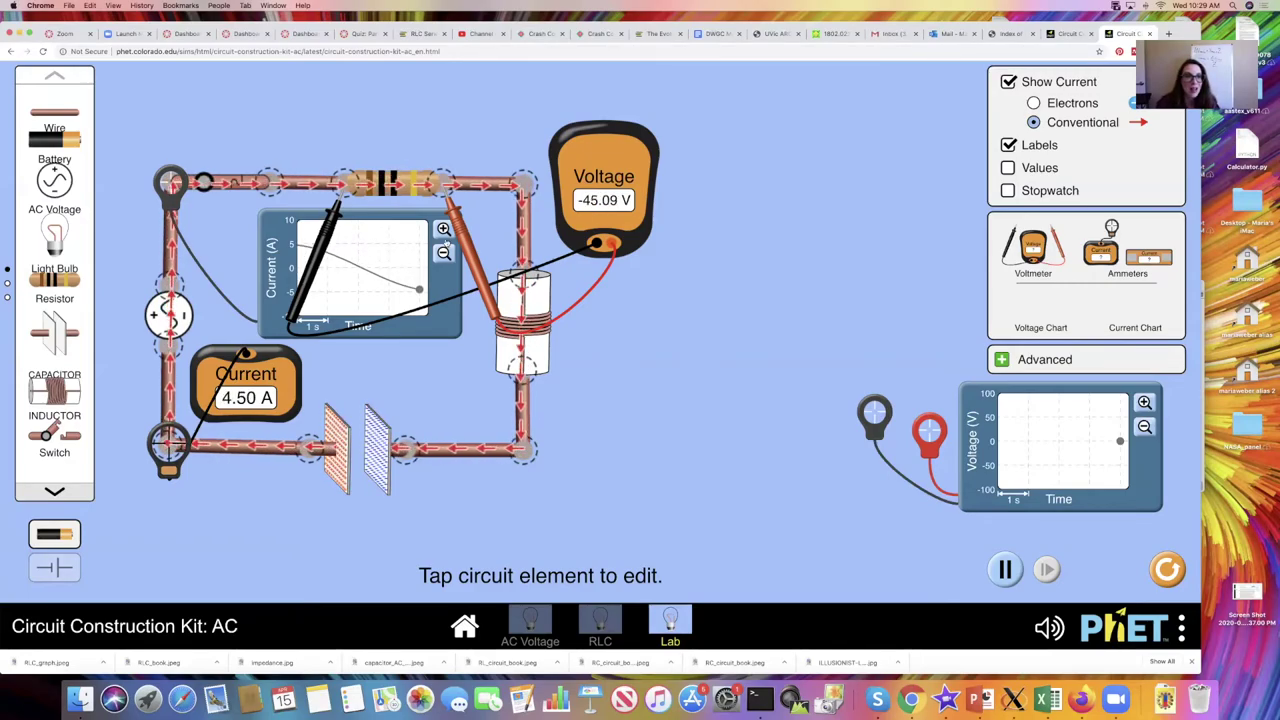
- Measure the inductor's voltage by moving both voltmeter probes to its two ends
left_click_drag(464, 243, 686, 275)
left_click_drag(316, 243, 500, 440)
left_click_drag(683, 272, 556, 362)
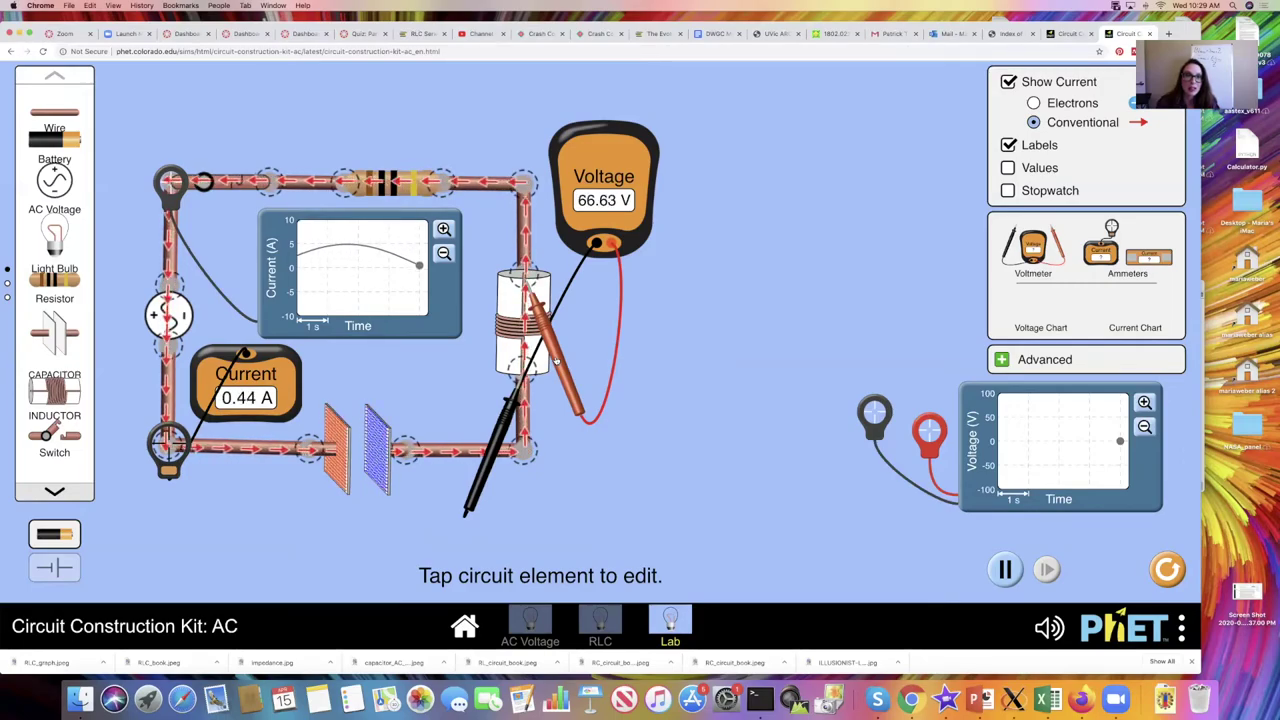
- Measure the capacitor's voltage by moving both voltmeter probes to its two ends
left_click_drag(567, 365, 668, 400)
left_click_drag(512, 405, 298, 482)
left_click_drag(660, 390, 427, 533)
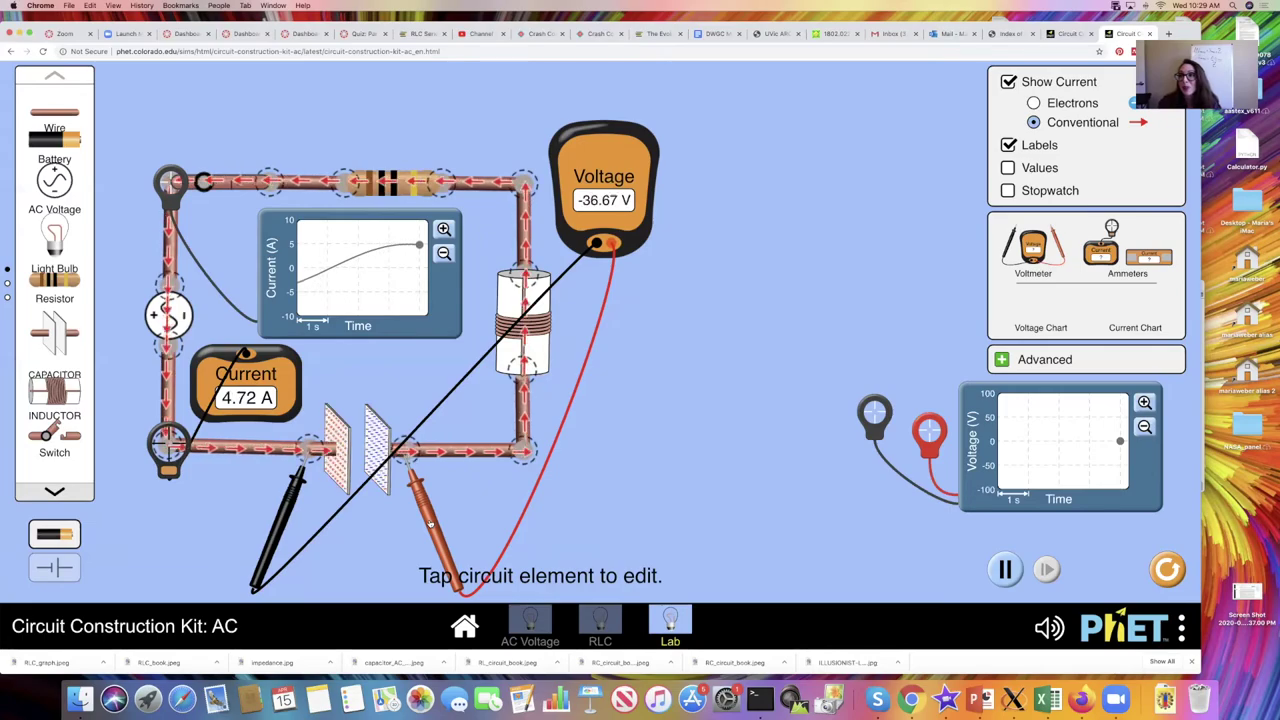
- Take the voltmeter's probes off the capacitor and set both down outside the circuit, below the voltmeter
left_click_drag(430, 522, 550, 335)
left_click_drag(300, 505, 338, 228)
left_click_drag(508, 278, 650, 372)
left_click_drag(453, 323, 616, 404)
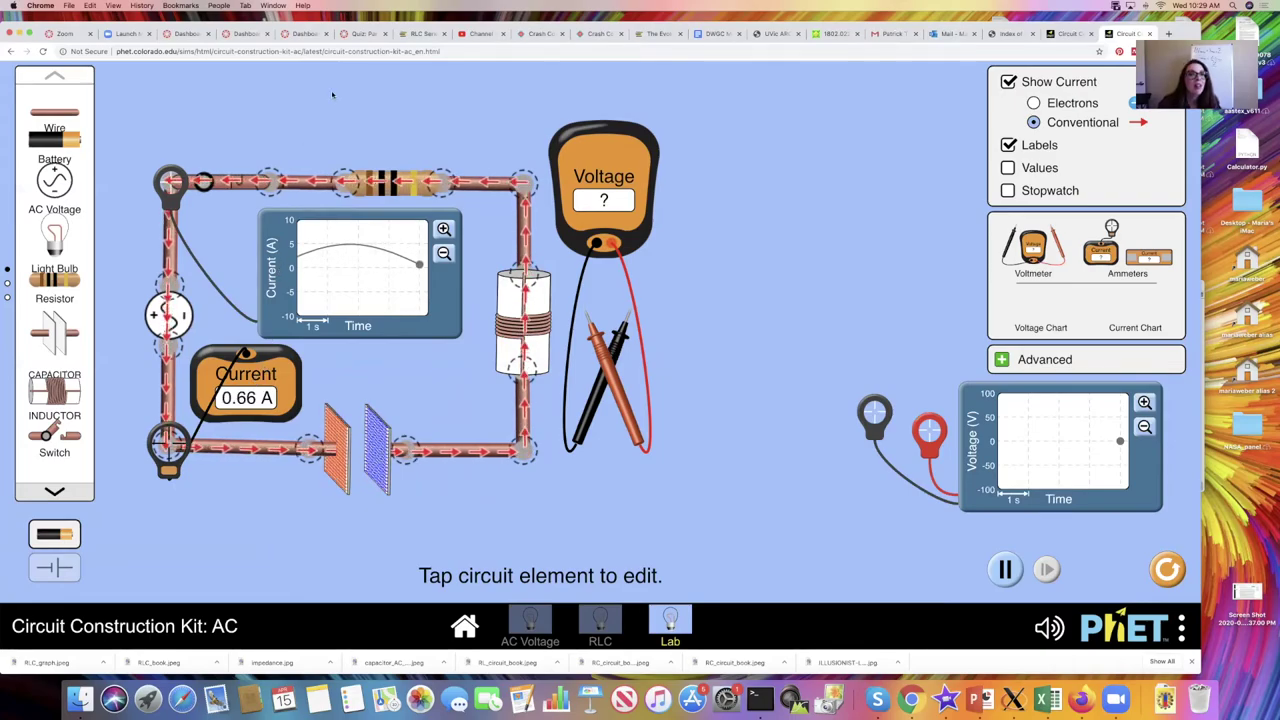
- Read Question 6 in the quiz about the sum of maximum voltages and look back at the Question 5 instructions
left_click(361, 36)
scroll(436, 409, "down", 10)
scroll(323, 397, "down", 1)
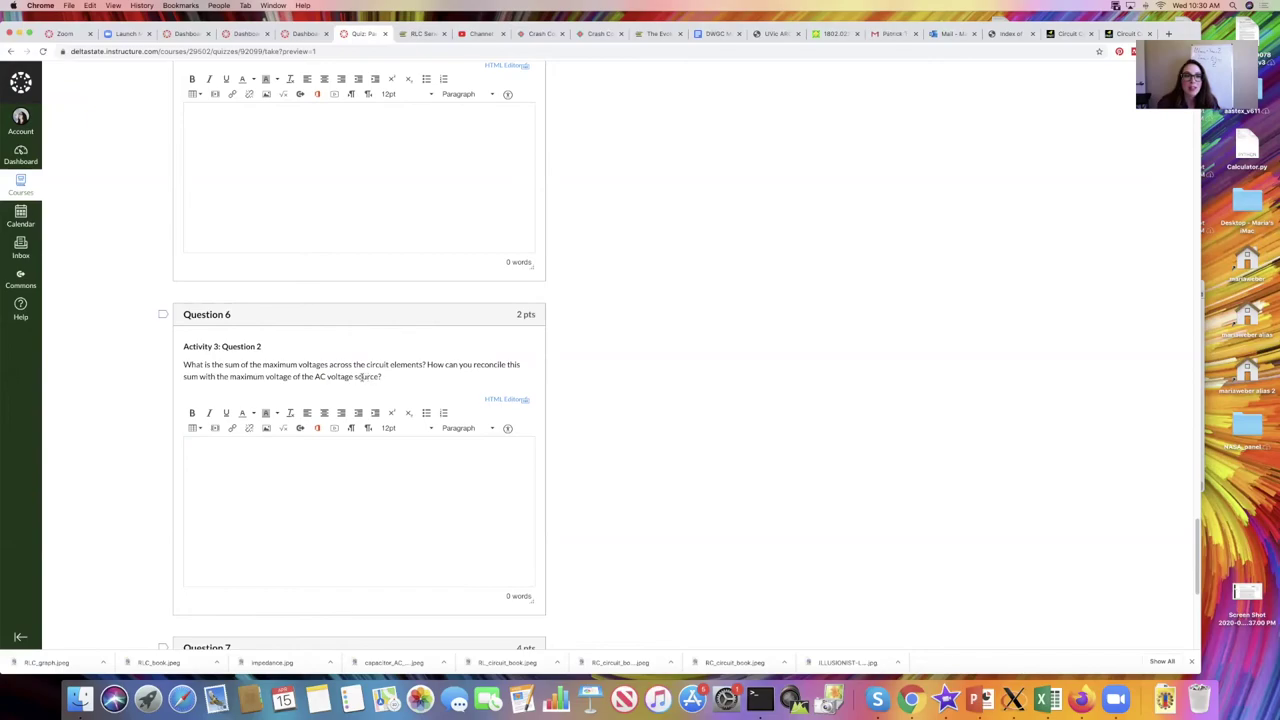
scroll(360, 370, "down", 3)
scroll(362, 374, "up", 3)
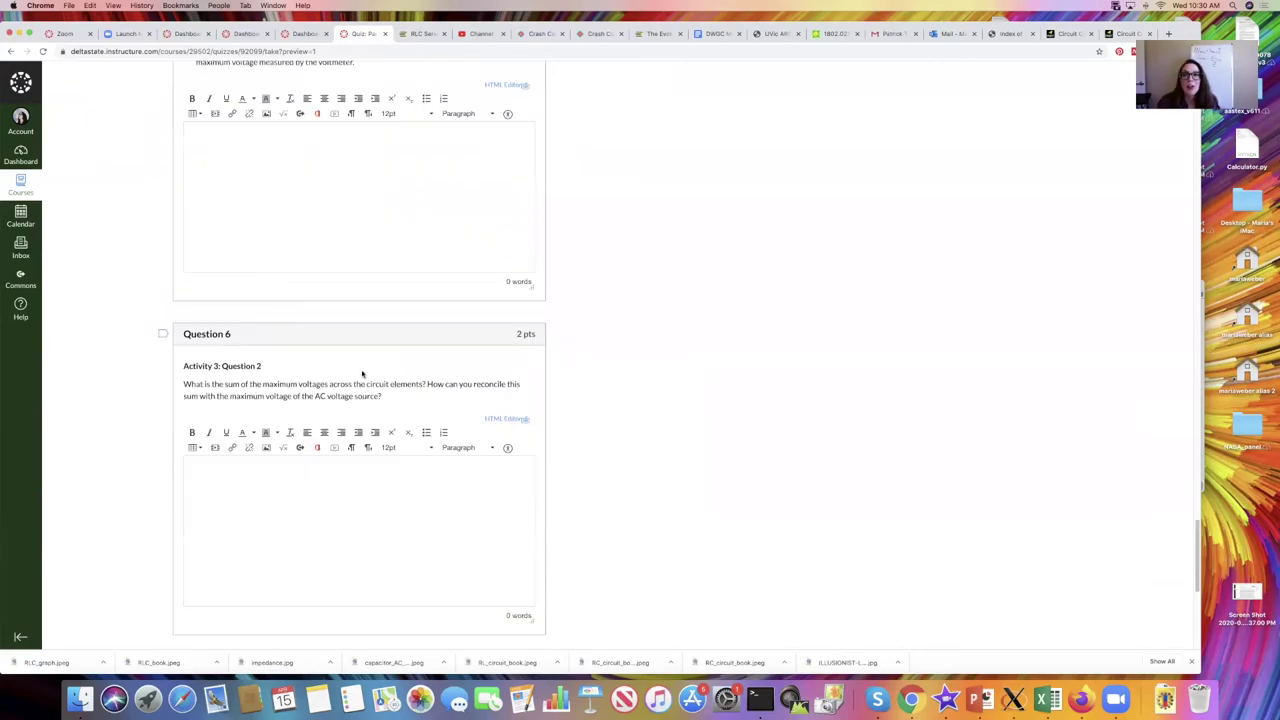
scroll(362, 374, "up", 3)
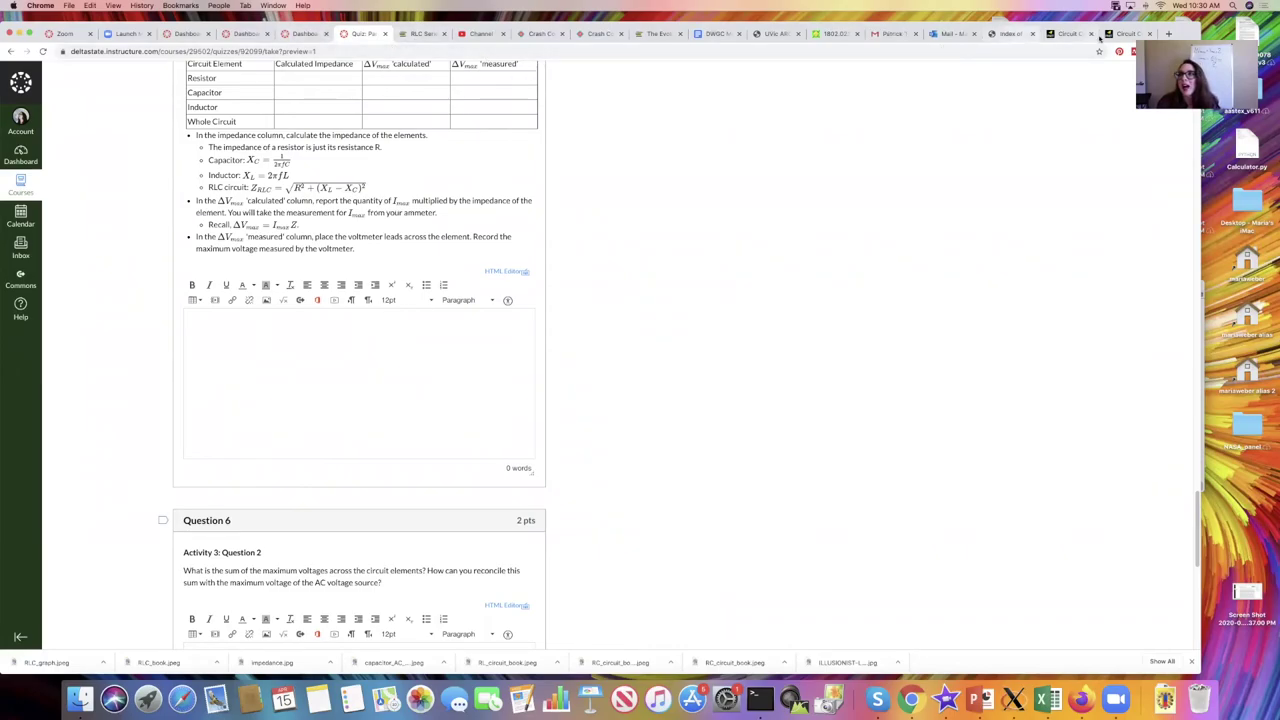
- In the RLC simulation, measure the inductor's voltage with the voltmeter and check the AC source's settings before detaching the probes
left_click(1125, 33)
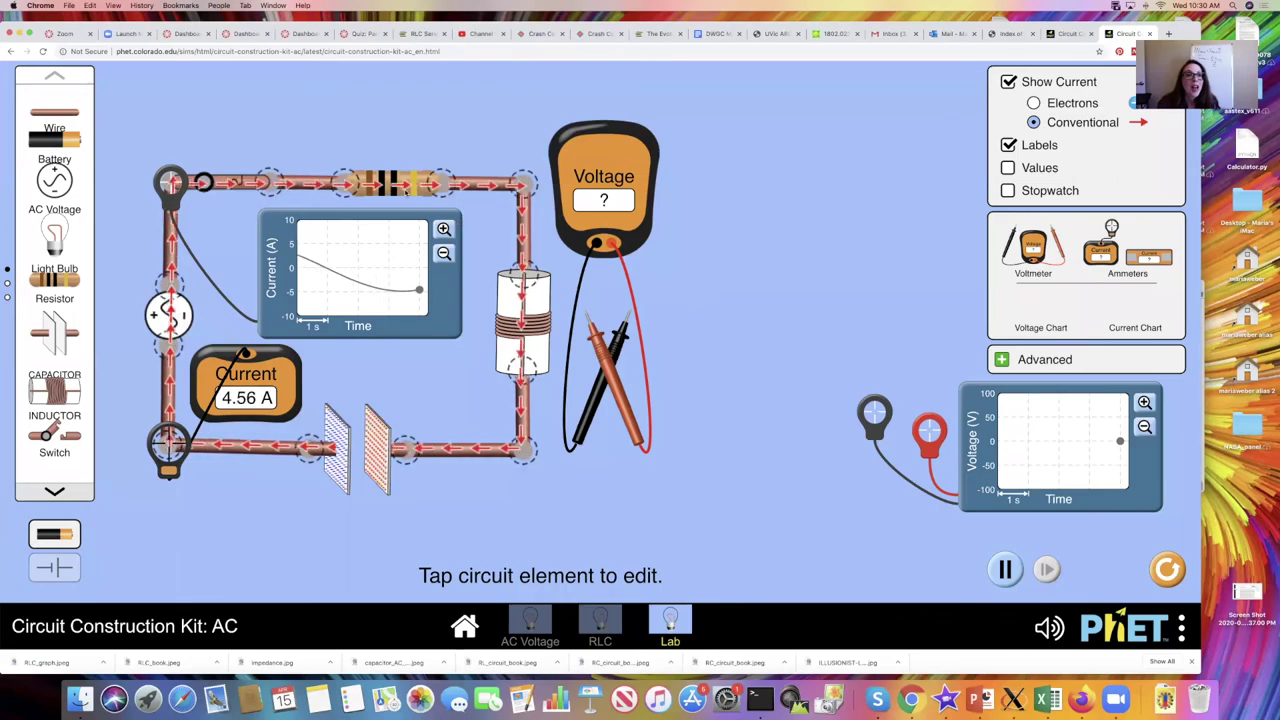
left_click_drag(608, 364, 553, 337)
left_click_drag(603, 383, 493, 432)
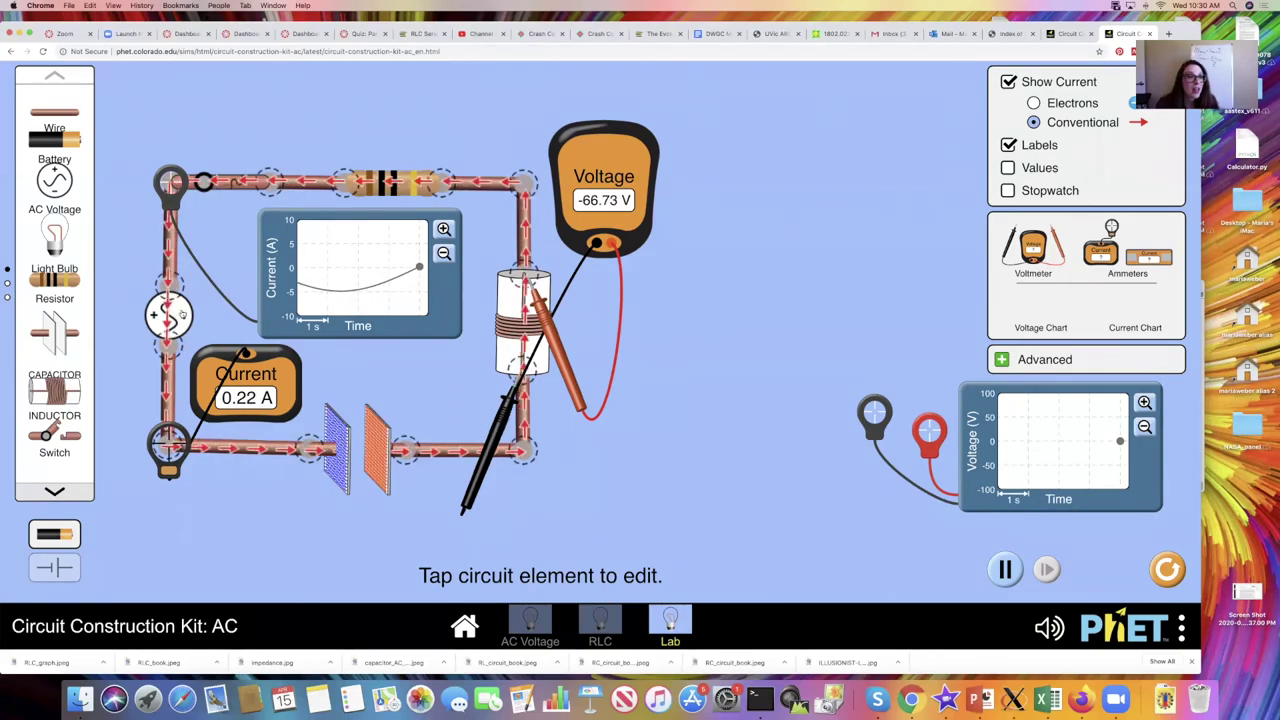
left_click(183, 315)
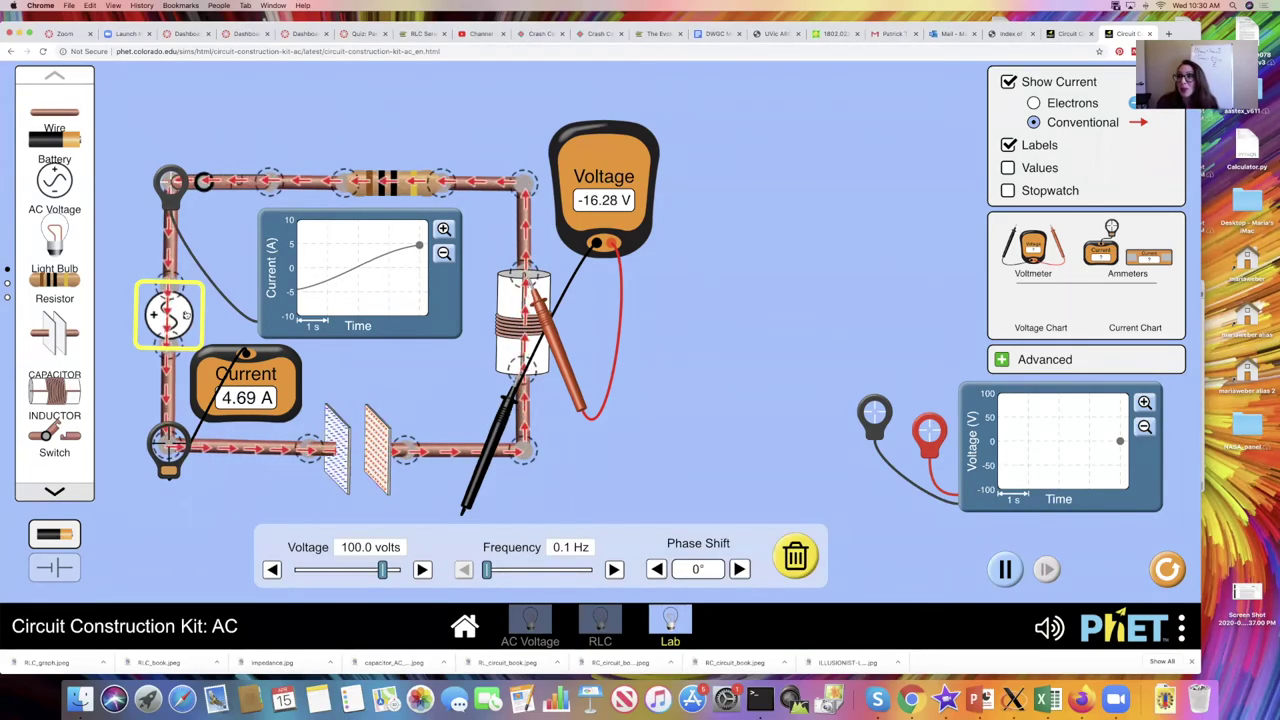
left_click_drag(493, 423, 702, 410)
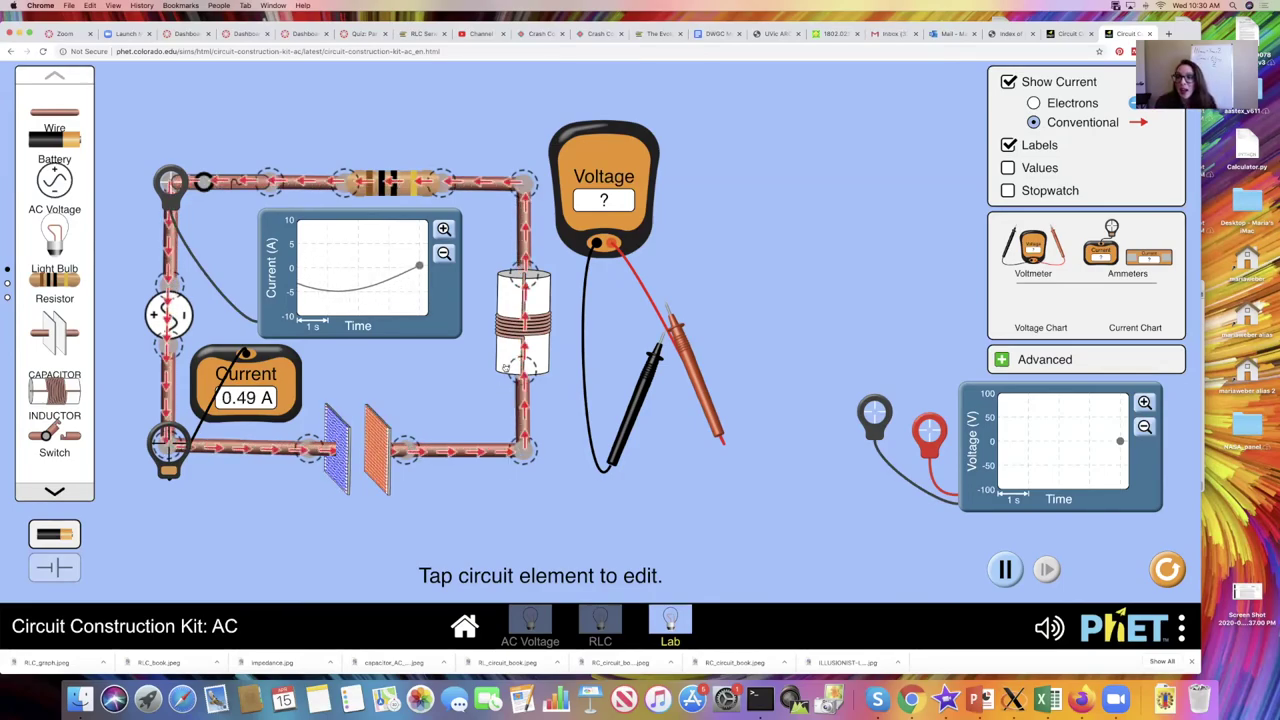
- Move the voltage chart beside the voltmeter, connect its probes across the inductor and show the AC voltage source's settings
left_click_drag(1040, 452, 798, 237)
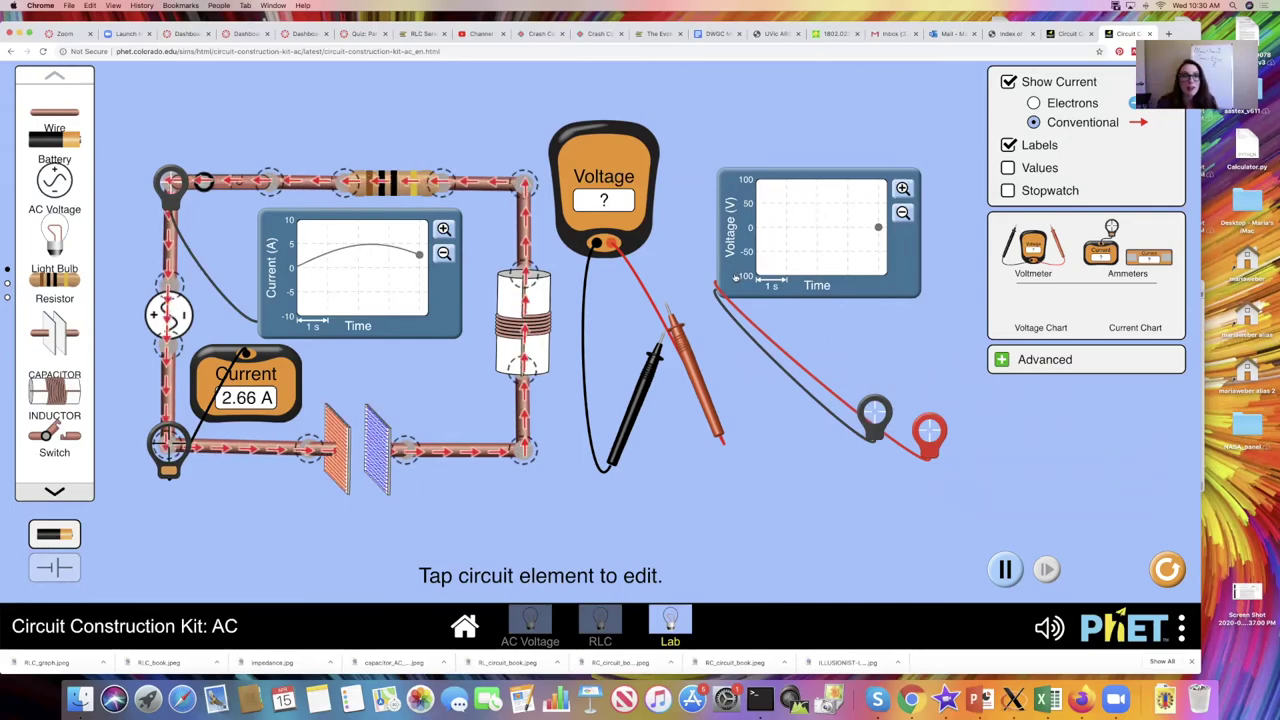
left_click_drag(772, 263, 748, 260)
left_click_drag(876, 413, 518, 372)
left_click_drag(912, 432, 504, 281)
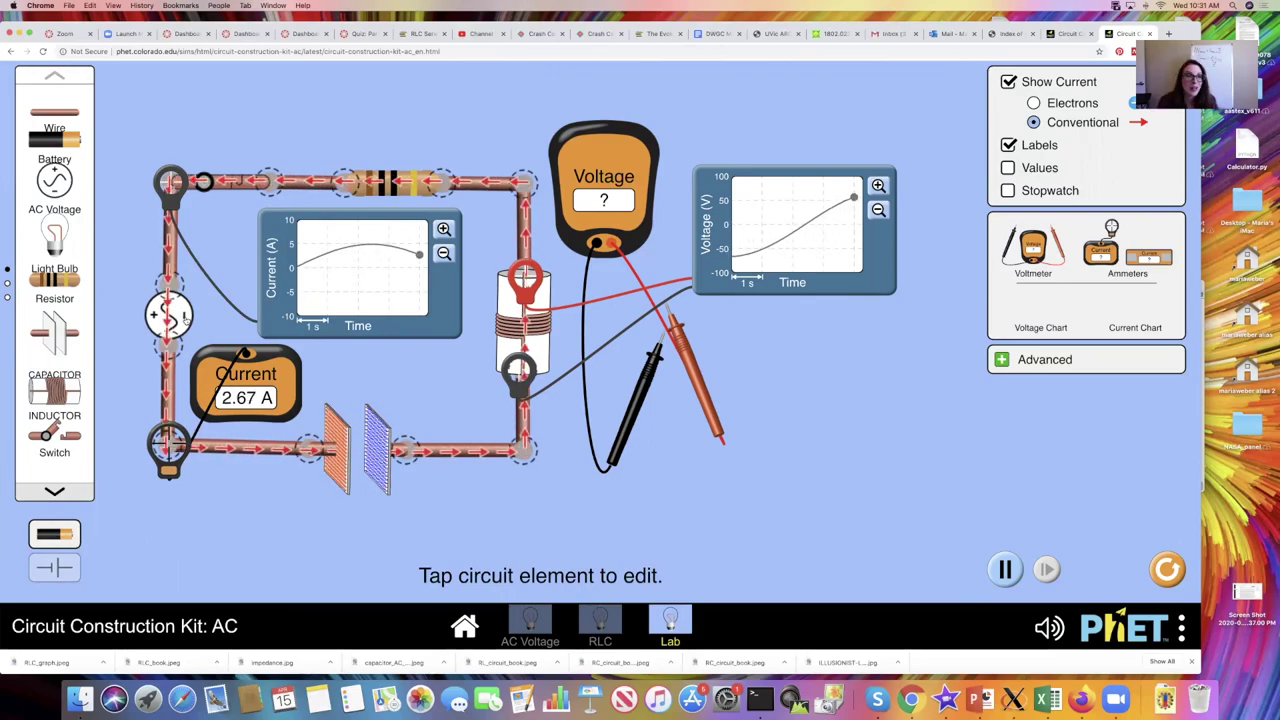
left_click(168, 318)
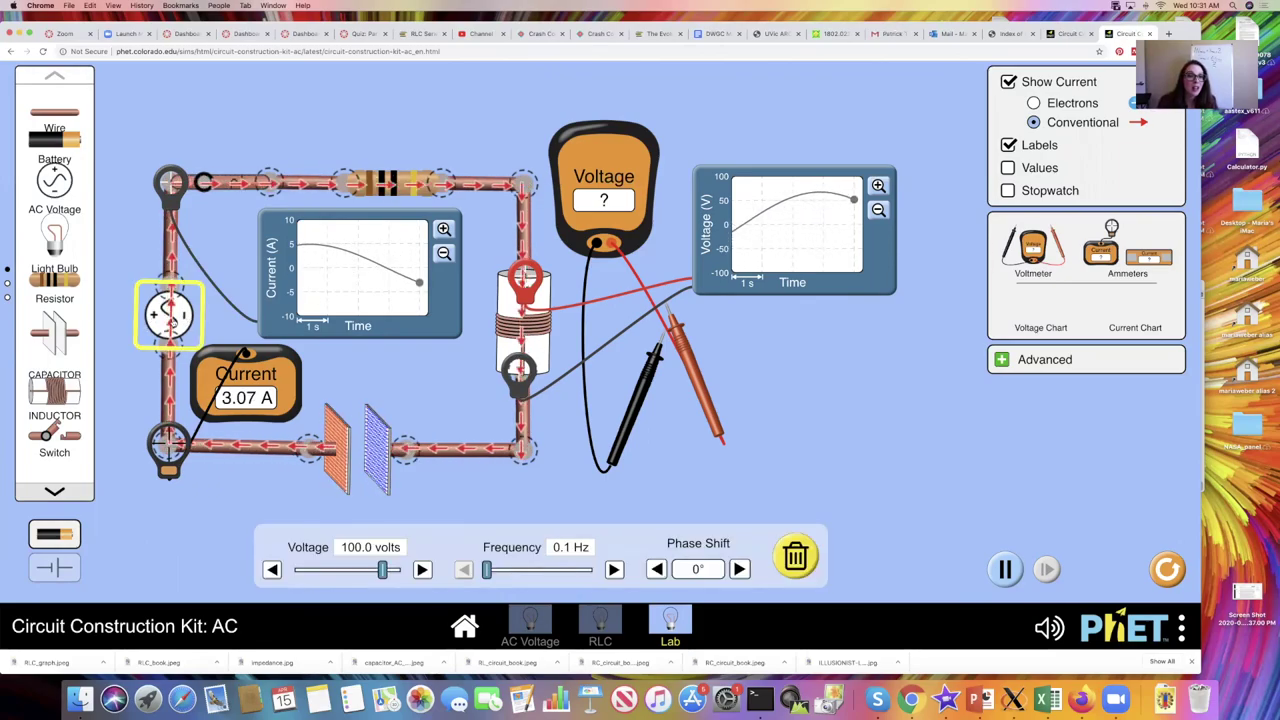